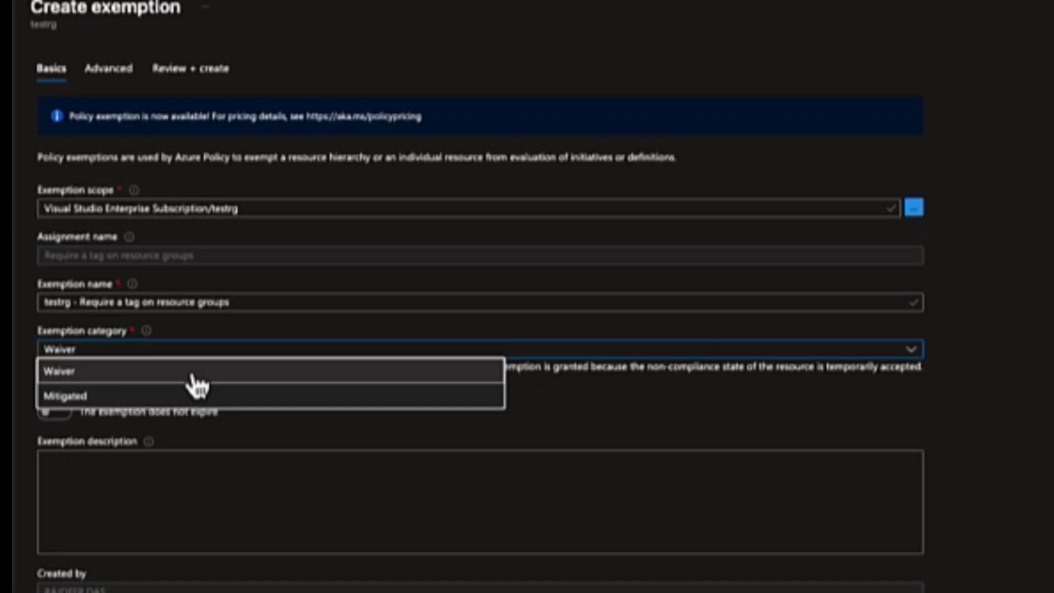
Step: Create a Waiver exemption without expiry for testrg from the Require a tag on resource groups policy
mouse_move(94, 339)
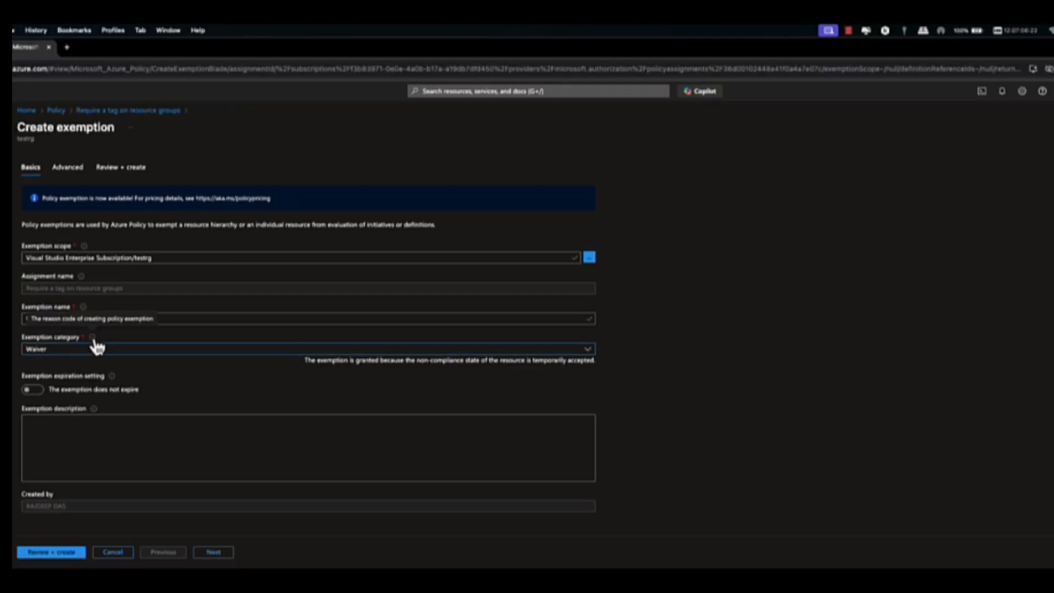
click(212, 552)
click(203, 553)
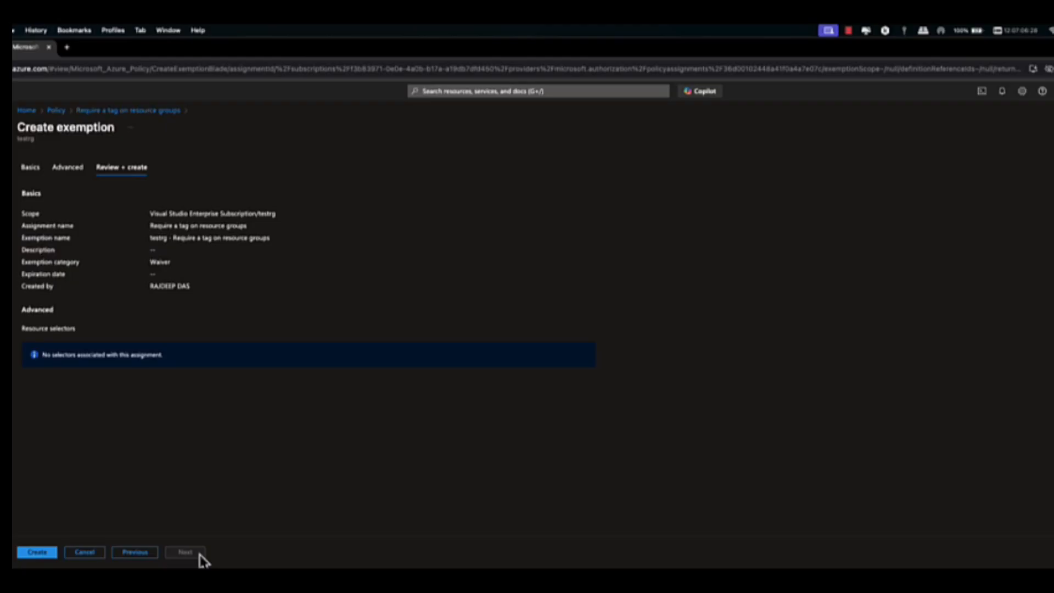
click(45, 553)
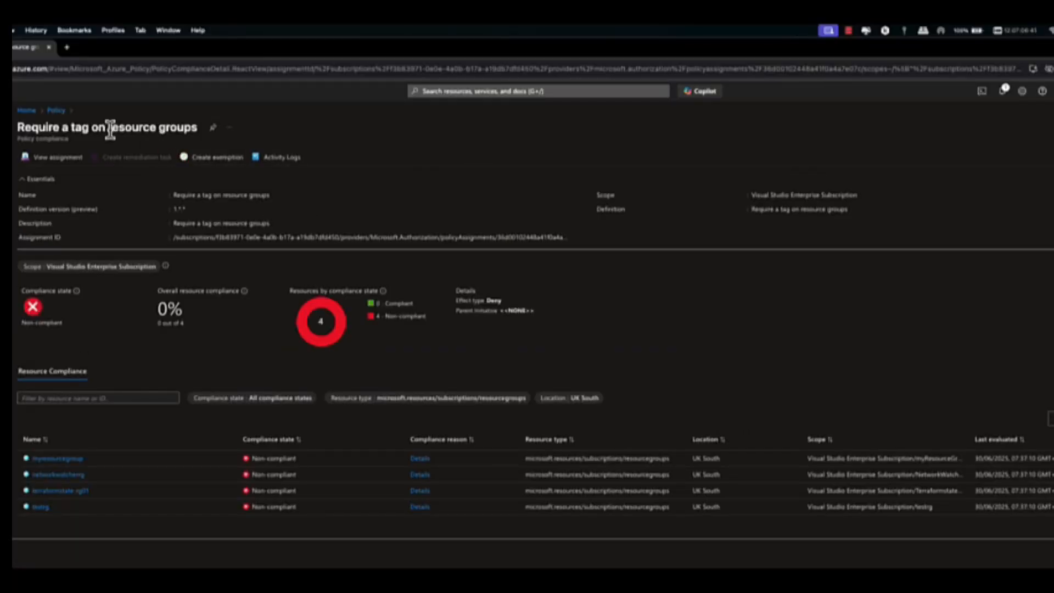
Step: Search the policy definitions for location and open the built-in Allowed locations policy
click(27, 111)
click(408, 172)
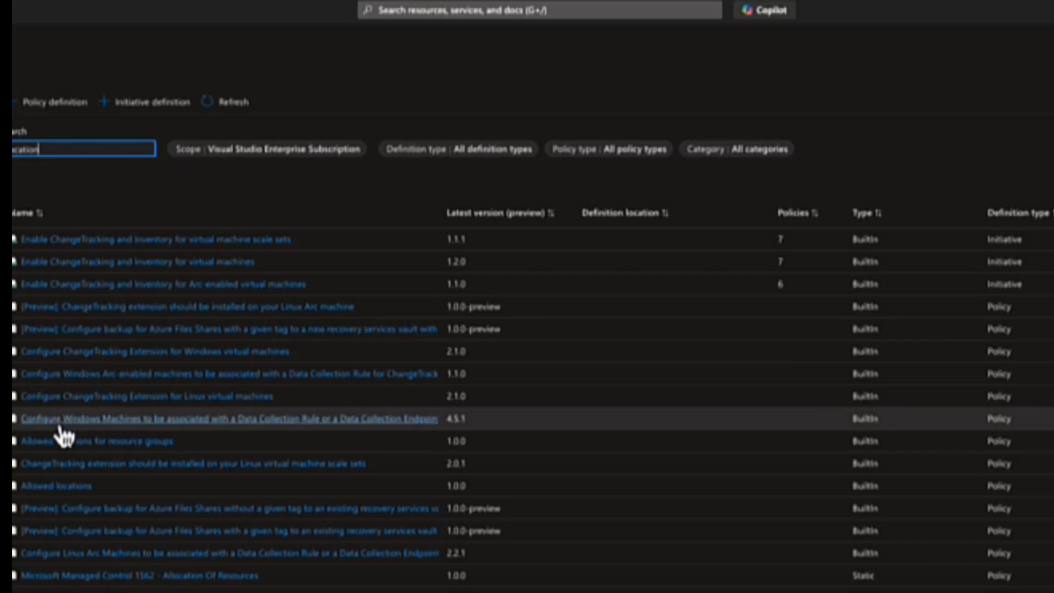
click(59, 489)
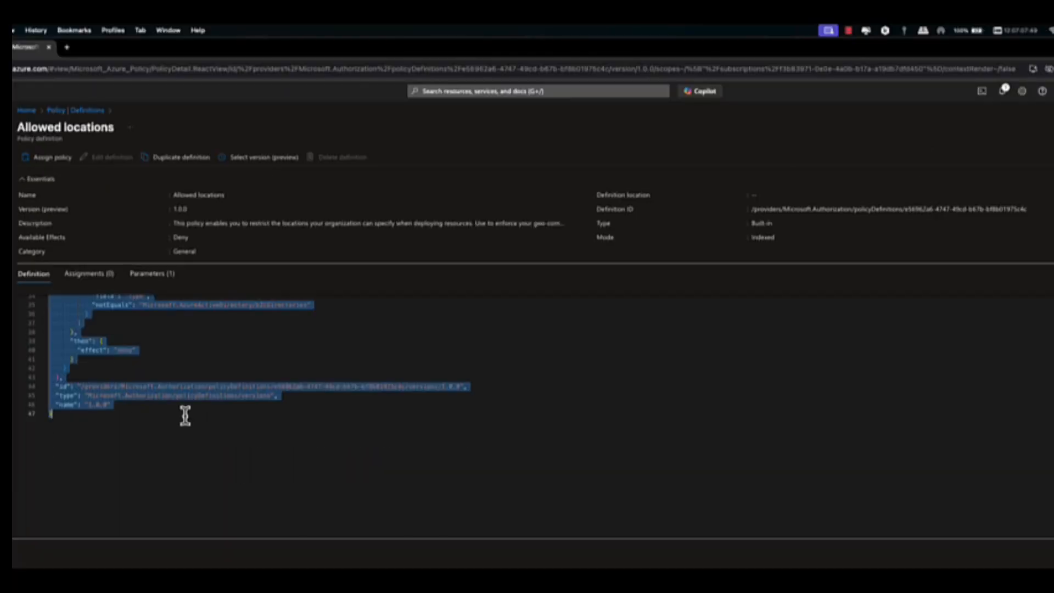
Step: Examine the Allowed locations policy's JSON definition, especially its parameters block
scroll(185, 416, up, 1)
scroll(185, 415, up, 10)
click(60, 317)
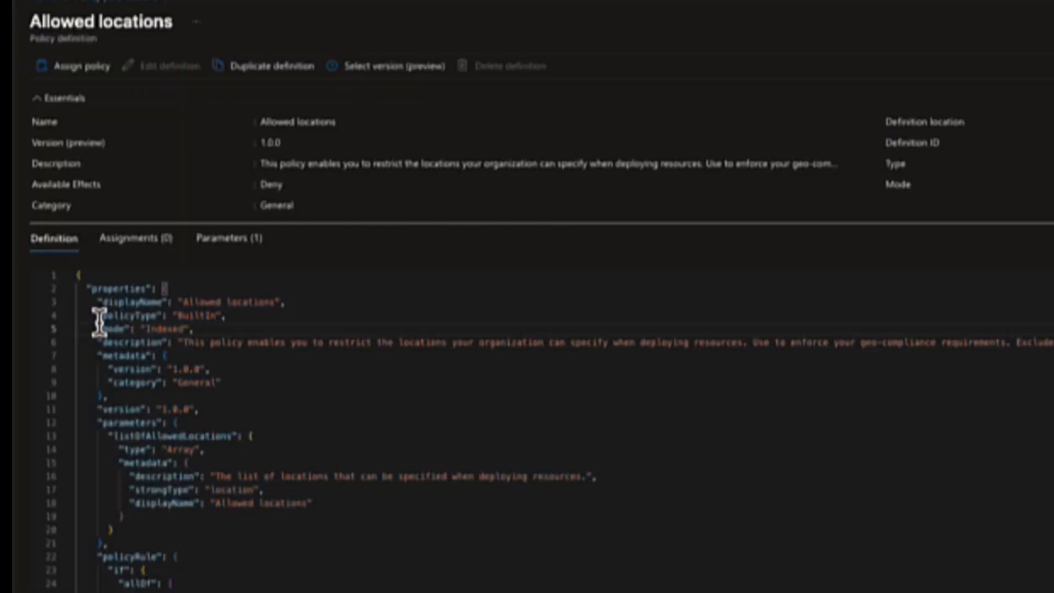
drag(86, 286, 189, 463)
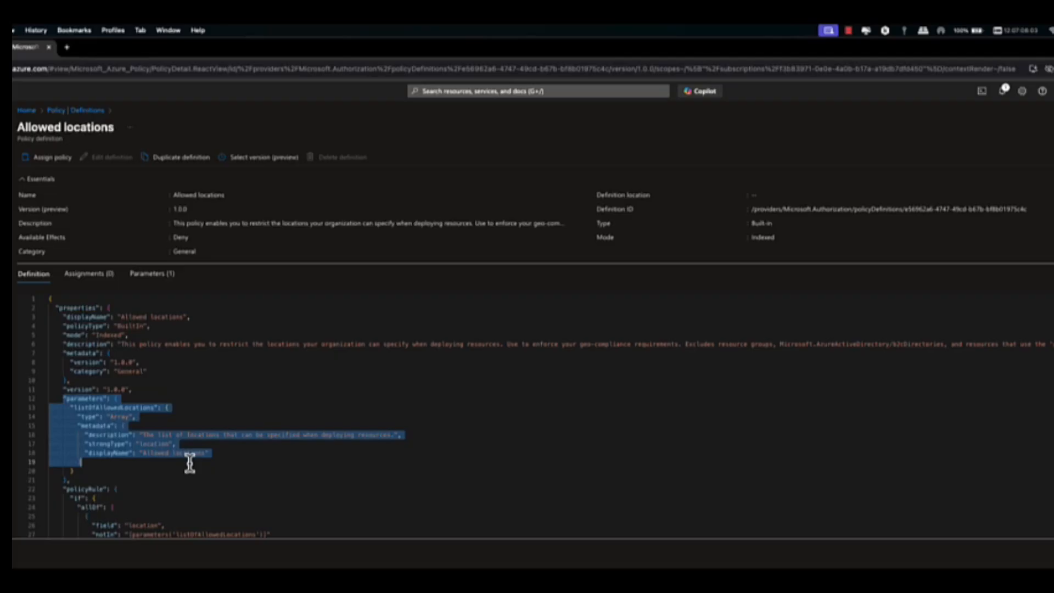
Step: Assign the Allowed locations policy to the Visual Studio Enterprise Subscription with UK South as the only allowed location
click(52, 157)
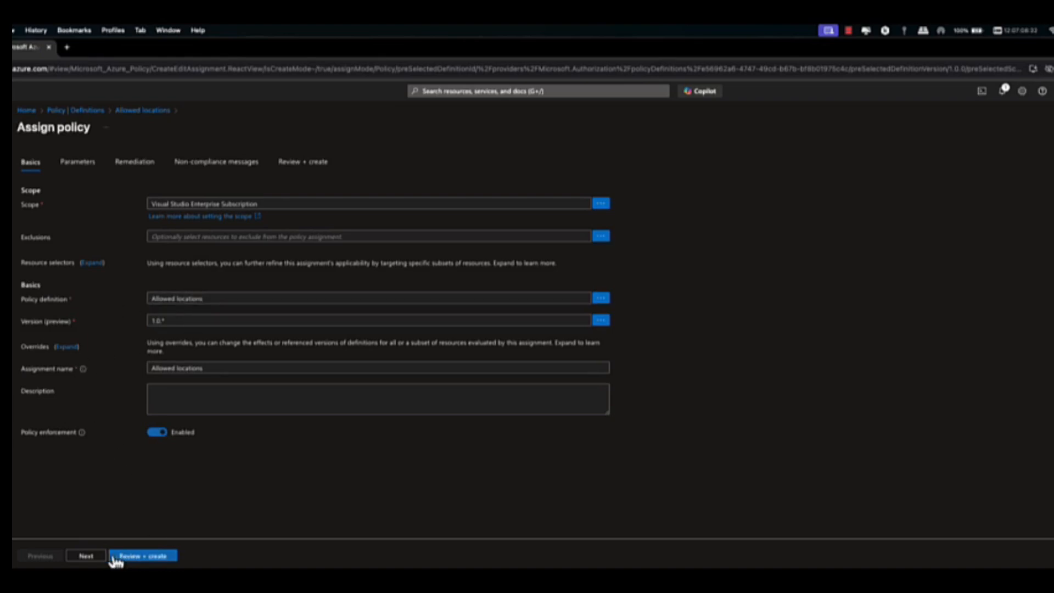
click(94, 558)
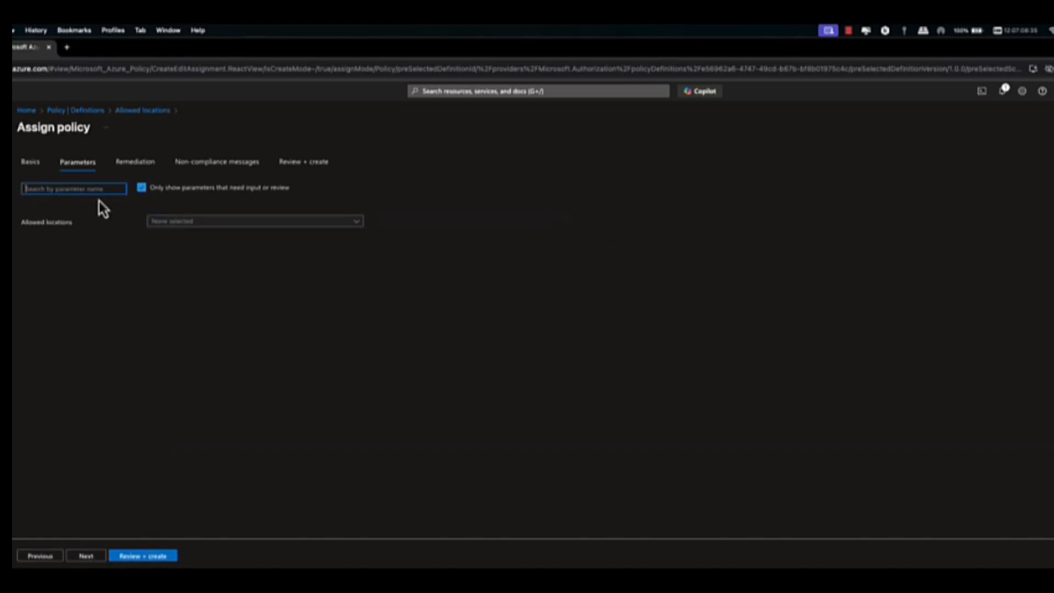
click(164, 229)
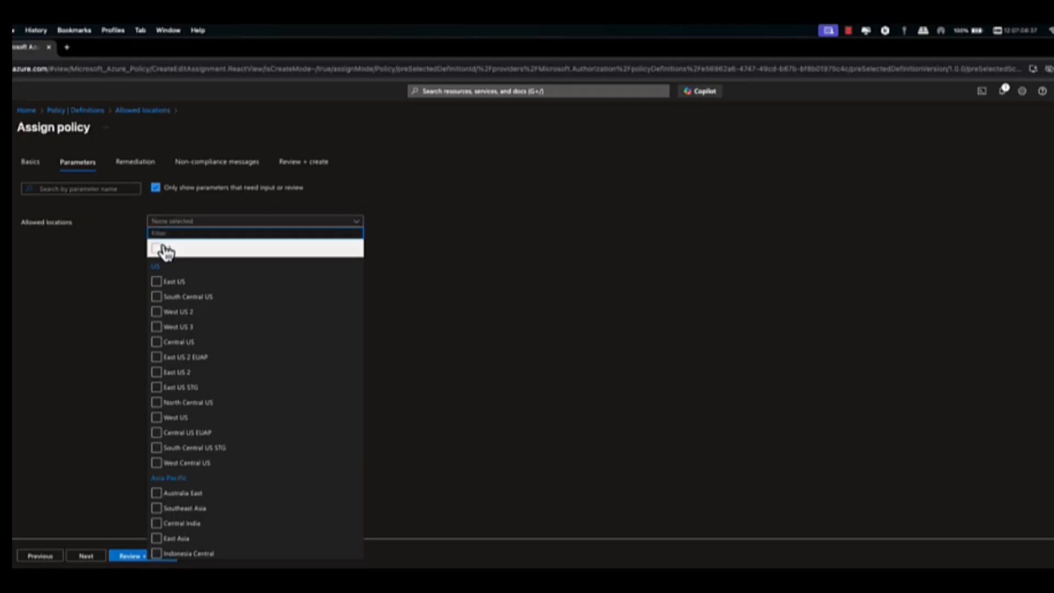
text(uk sou)
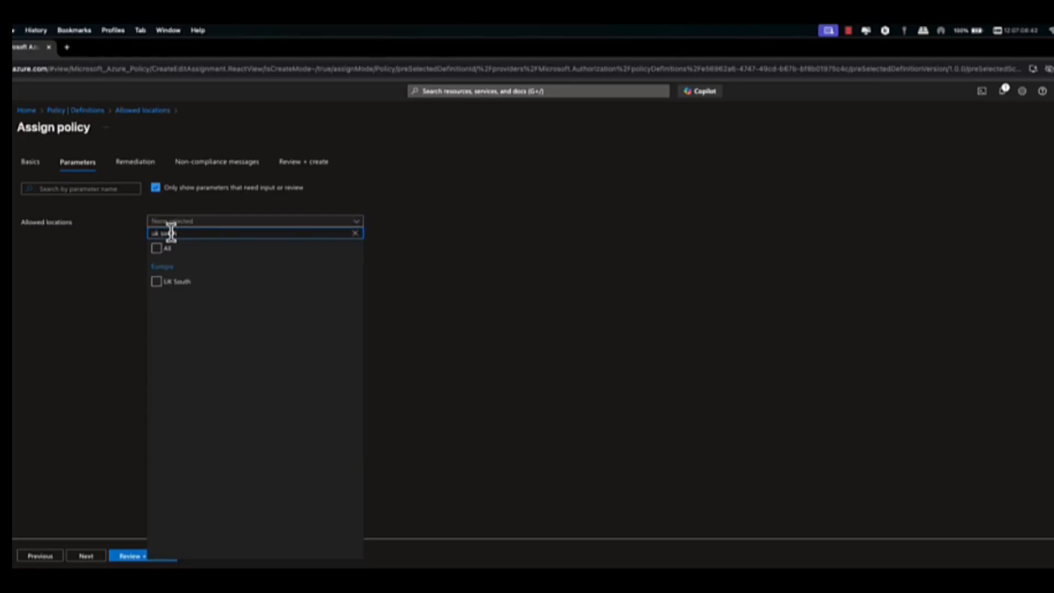
click(157, 281)
click(136, 394)
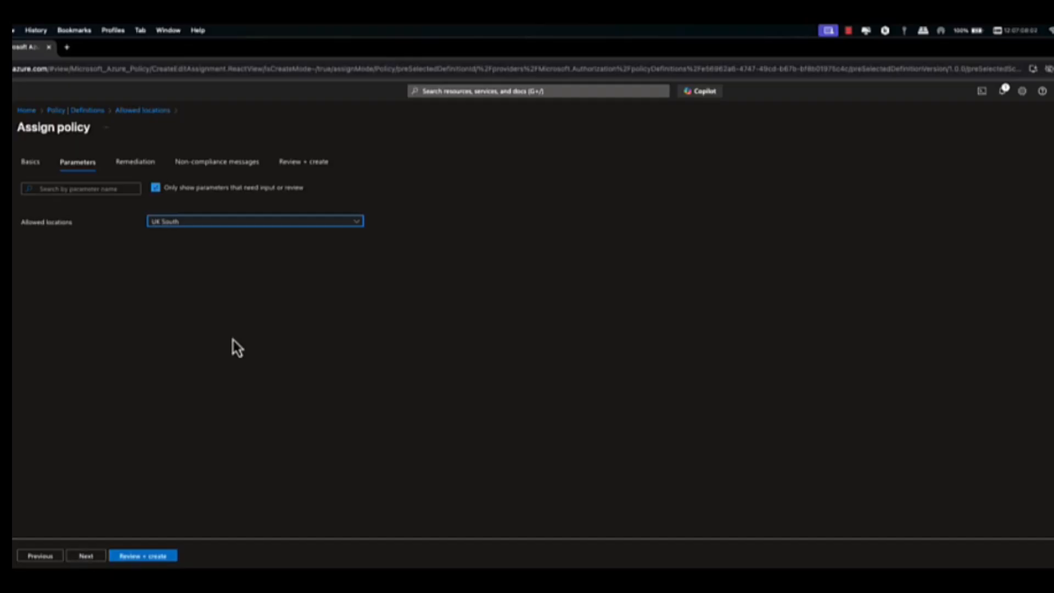
click(87, 556)
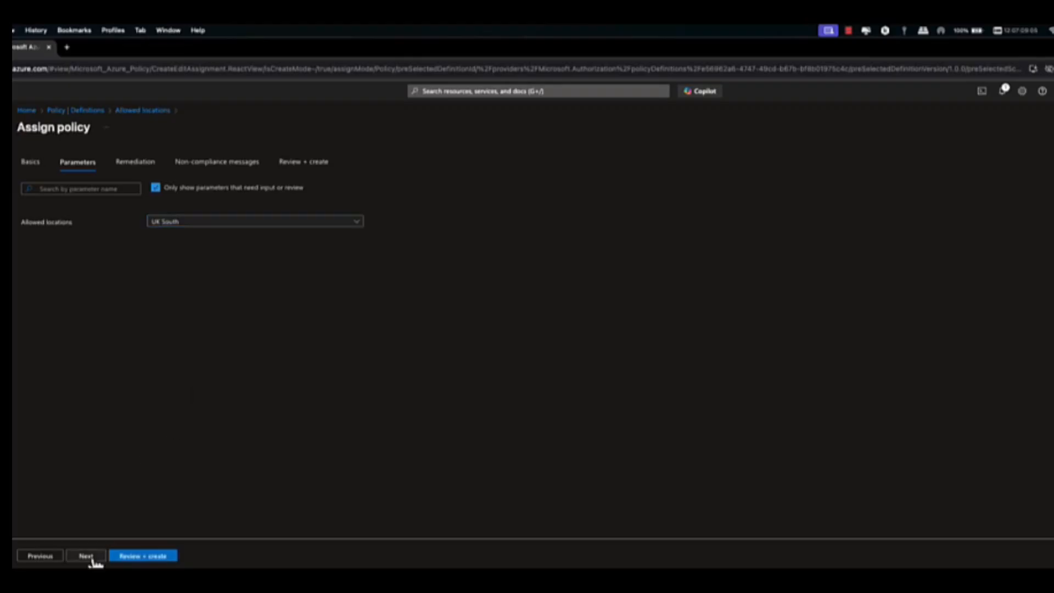
click(134, 556)
click(134, 556)
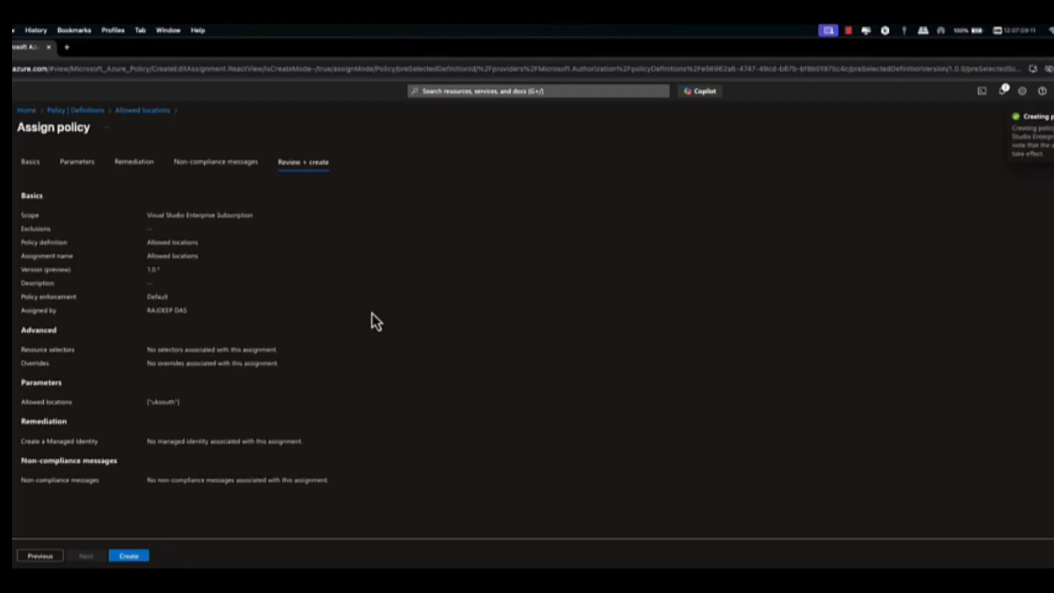
Step: Set up a new resource group named mytestrg02 in the Italy North region and validate it without tags
click(25, 110)
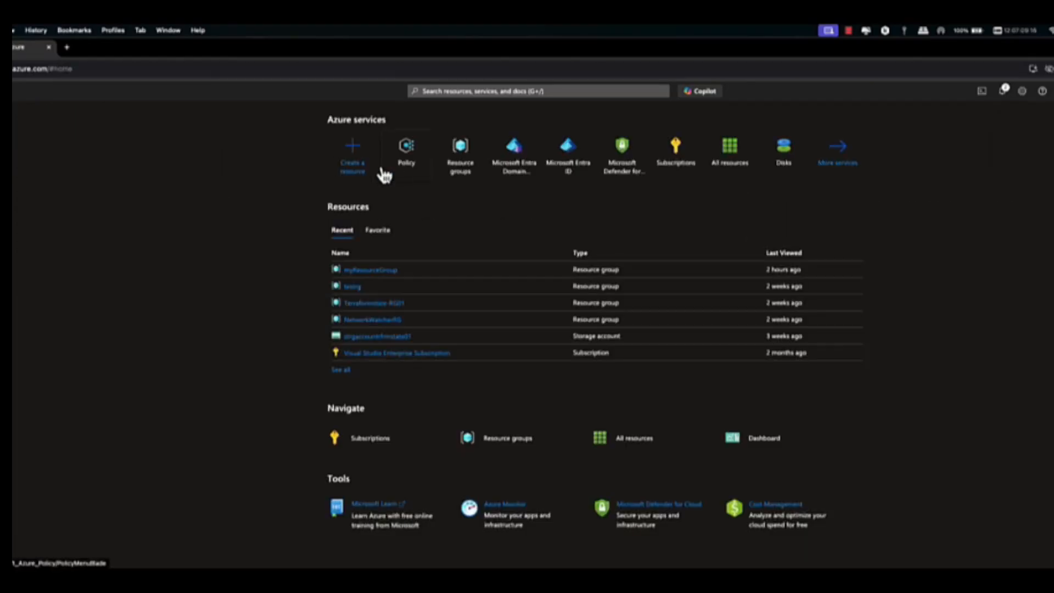
click(455, 173)
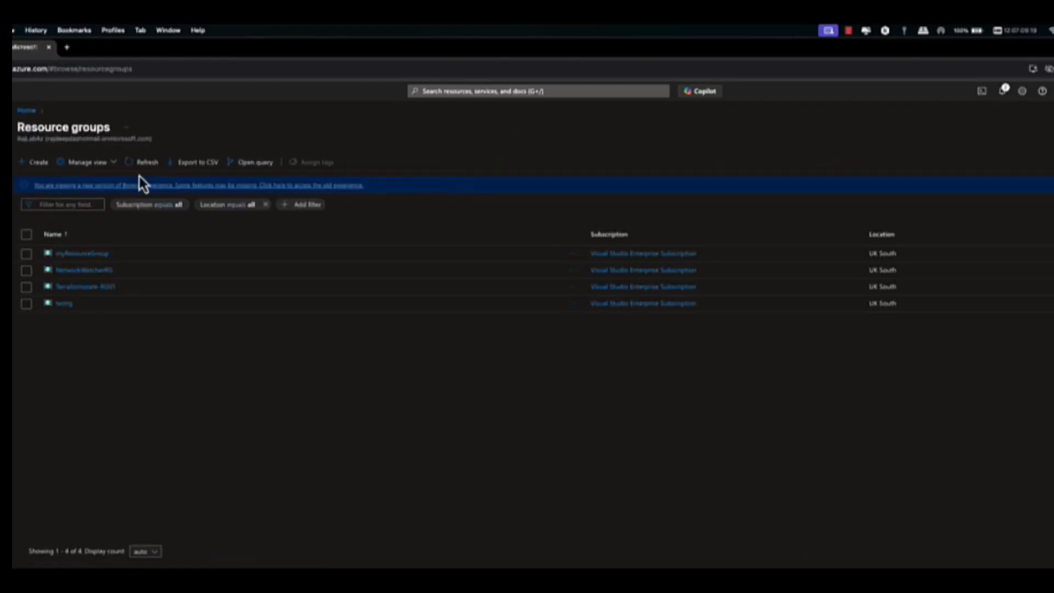
click(34, 163)
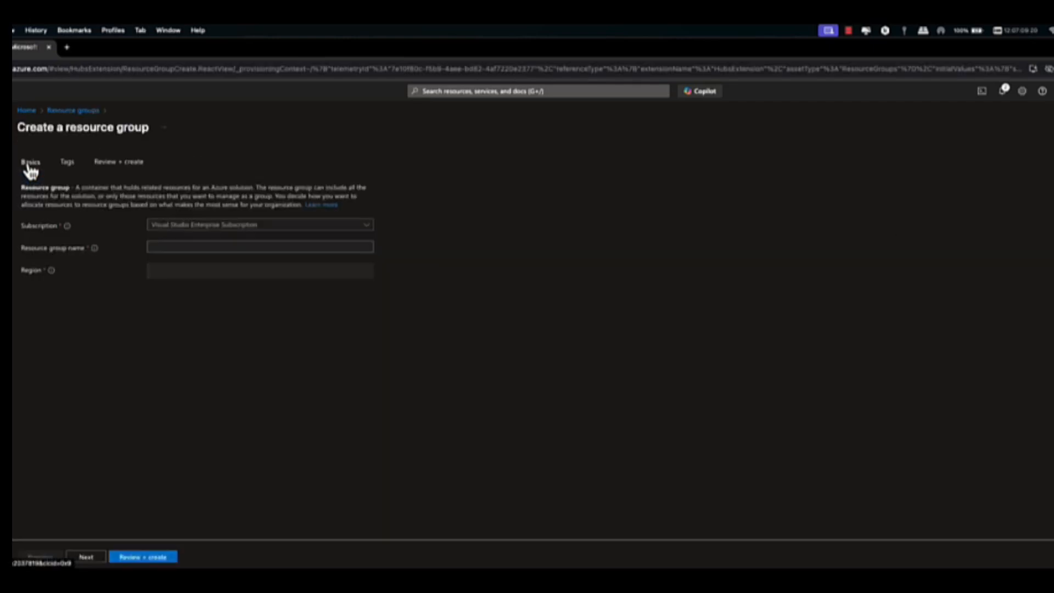
click(174, 246)
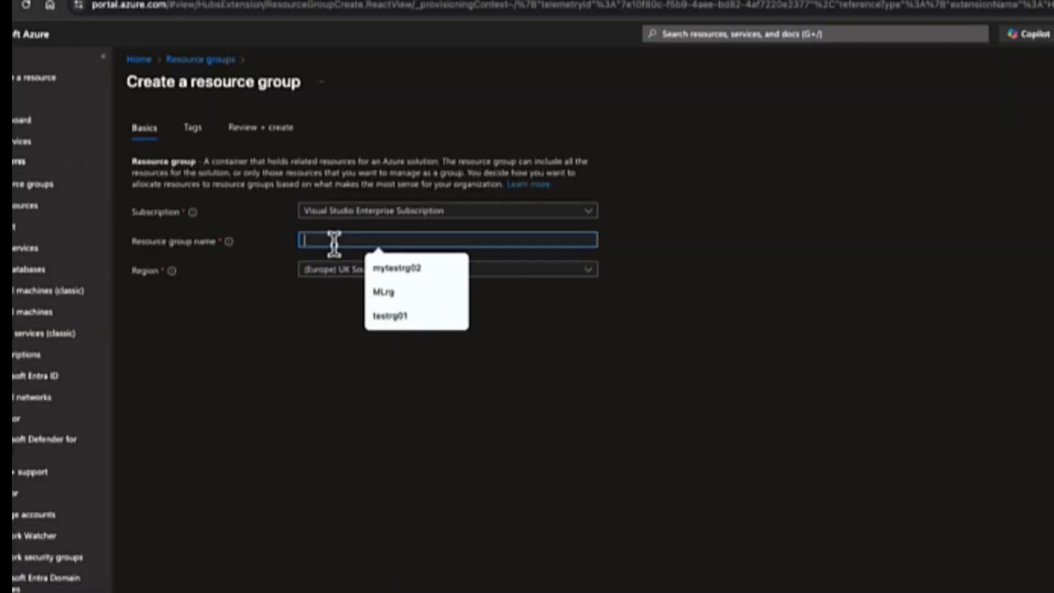
text(mytest)
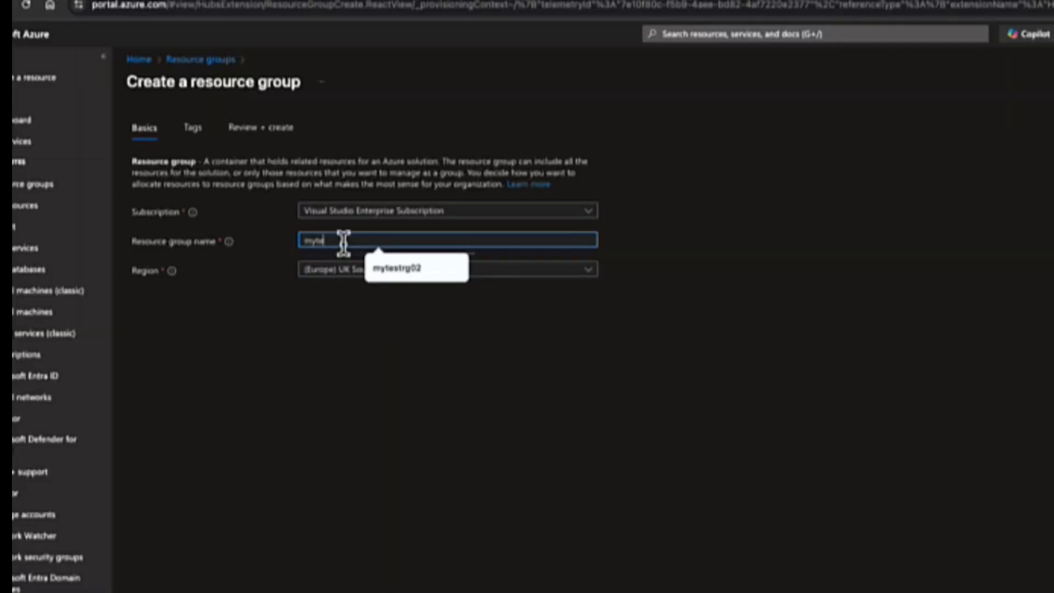
text(rg02)
click(348, 277)
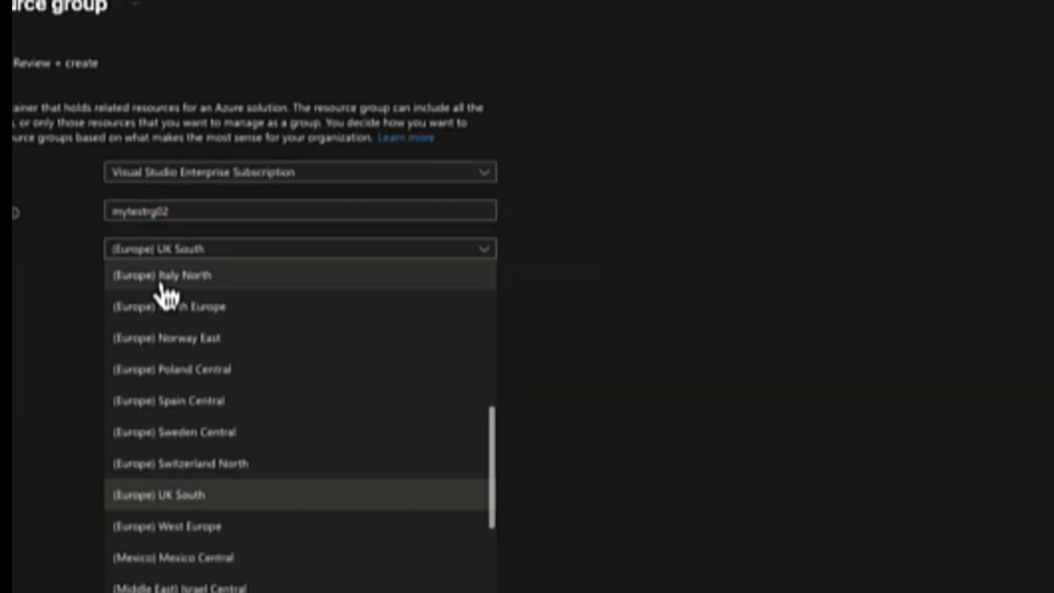
click(162, 283)
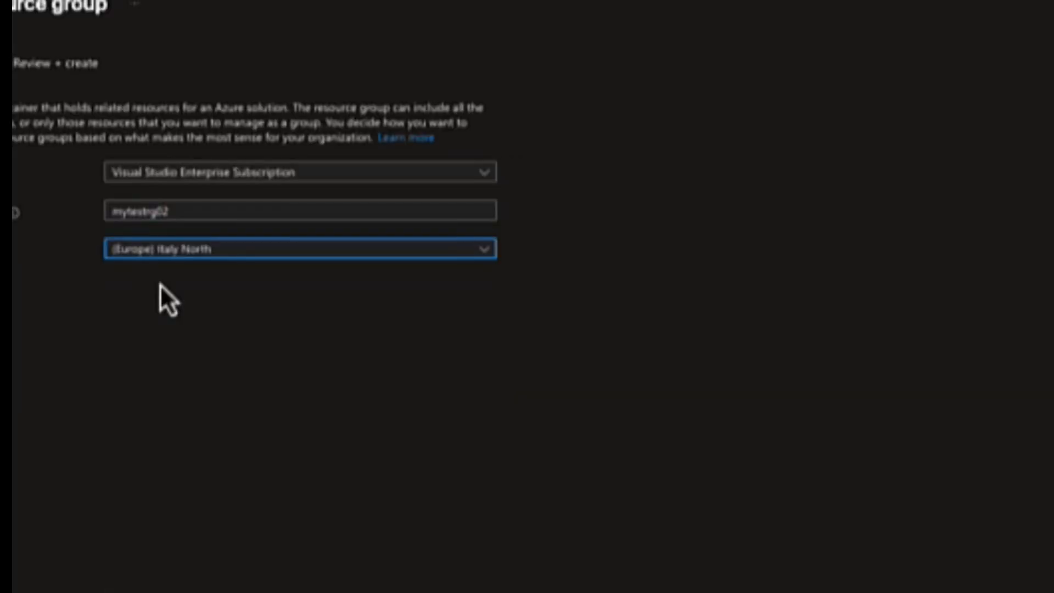
click(89, 557)
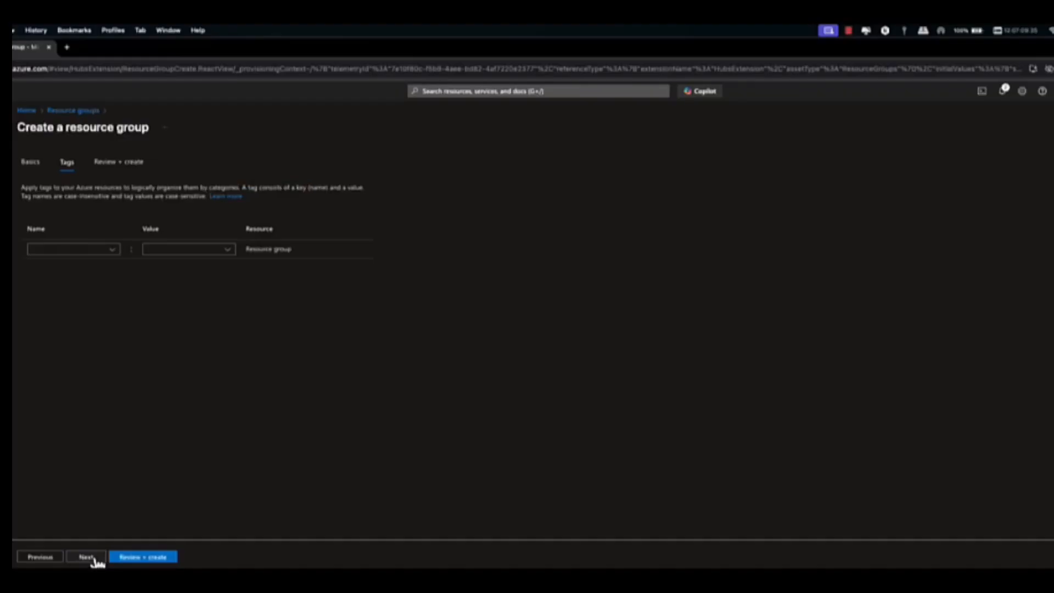
click(94, 559)
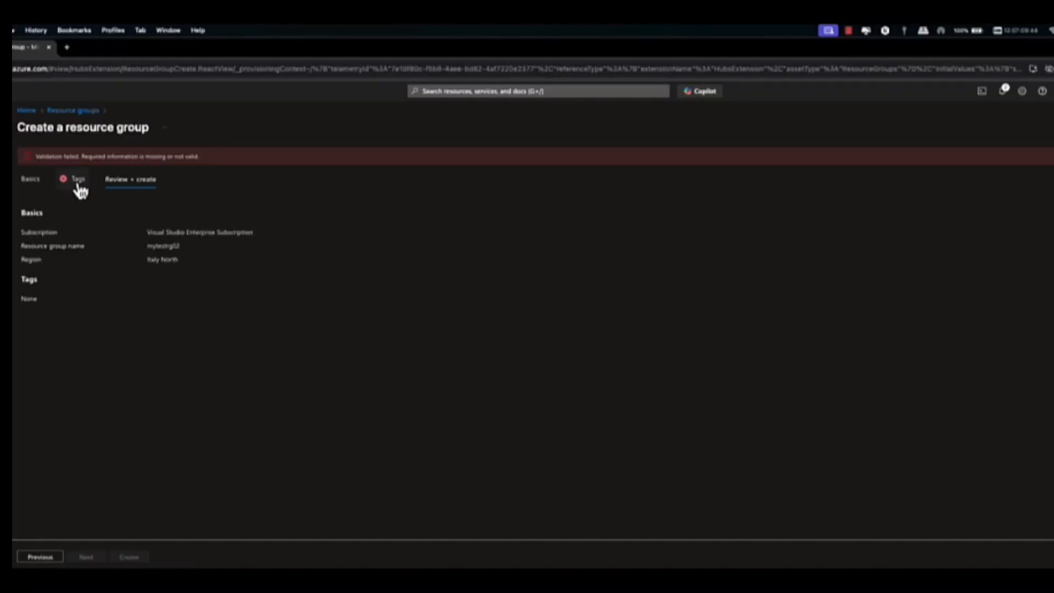
Step: Add a tag named Environment, without quotation marks, to the new resource group and submit it for review
click(79, 186)
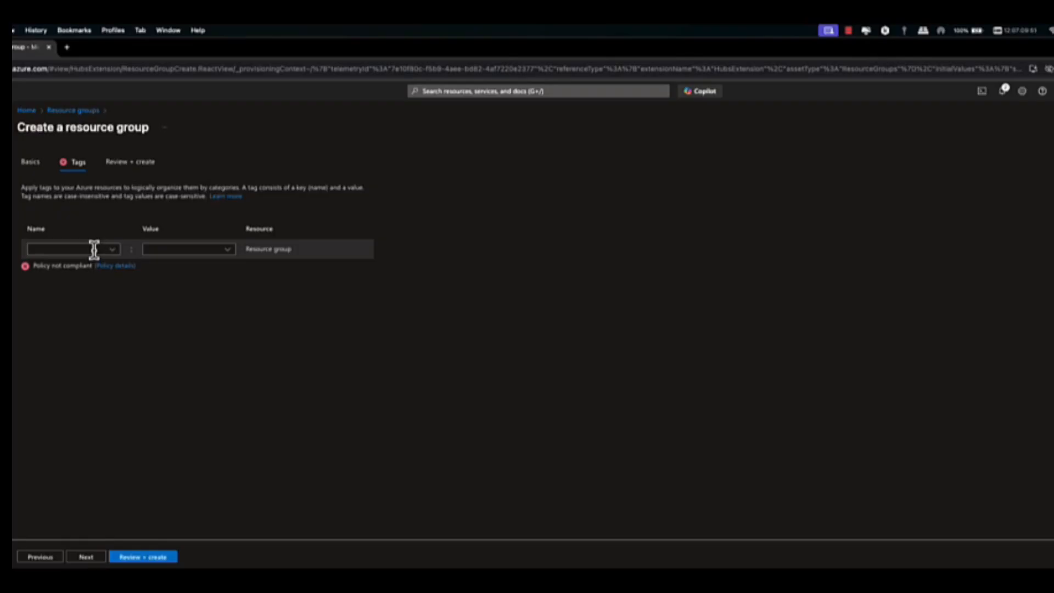
text(Environment)
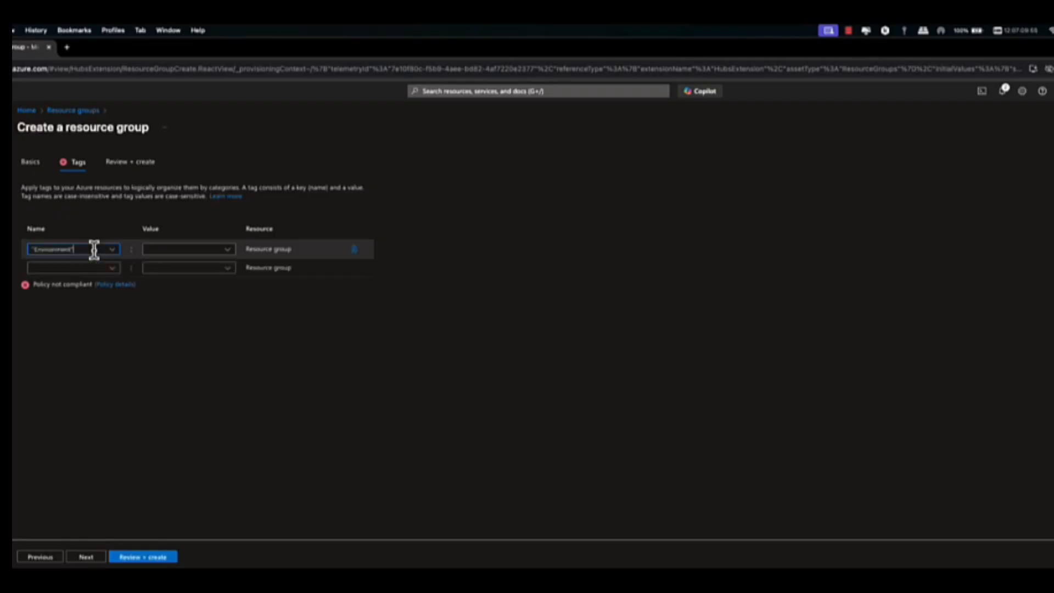
click(33, 250)
key(BackSpace)
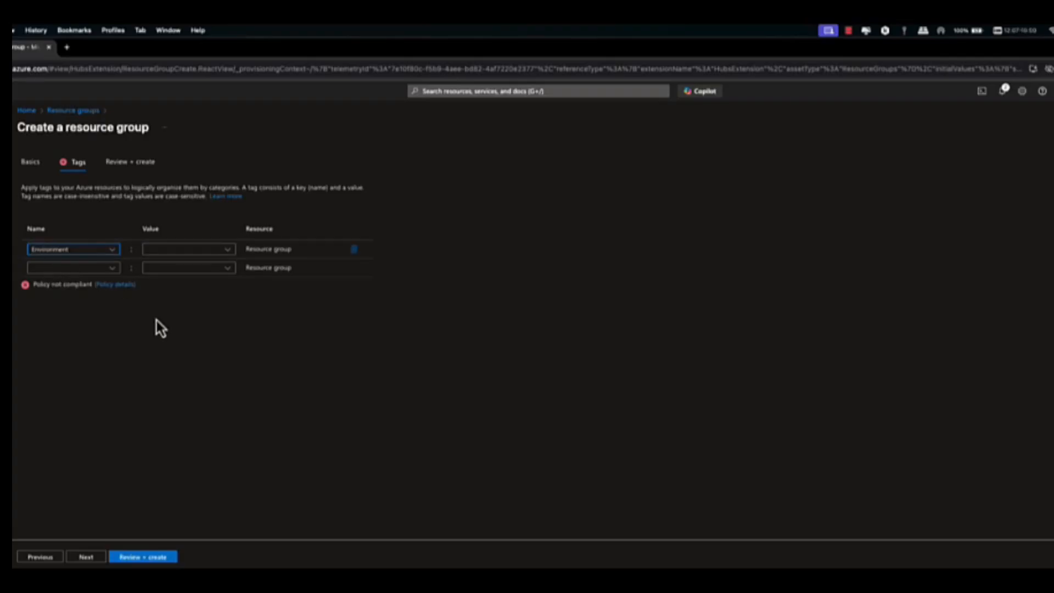
click(97, 556)
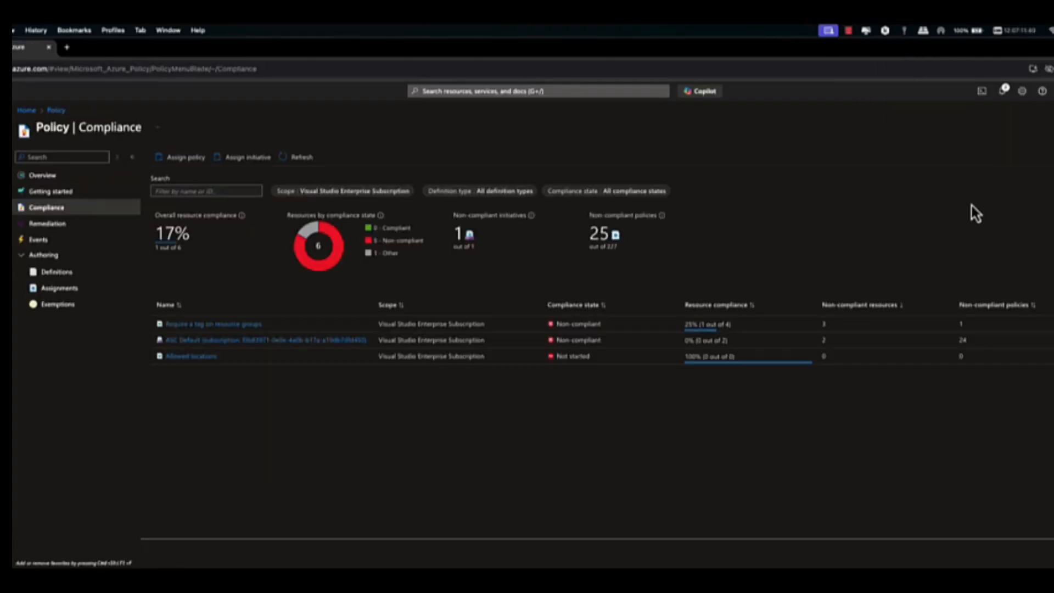
Step: Check the compliance details of the Allowed locations assignment from the policy compliance list
click(189, 357)
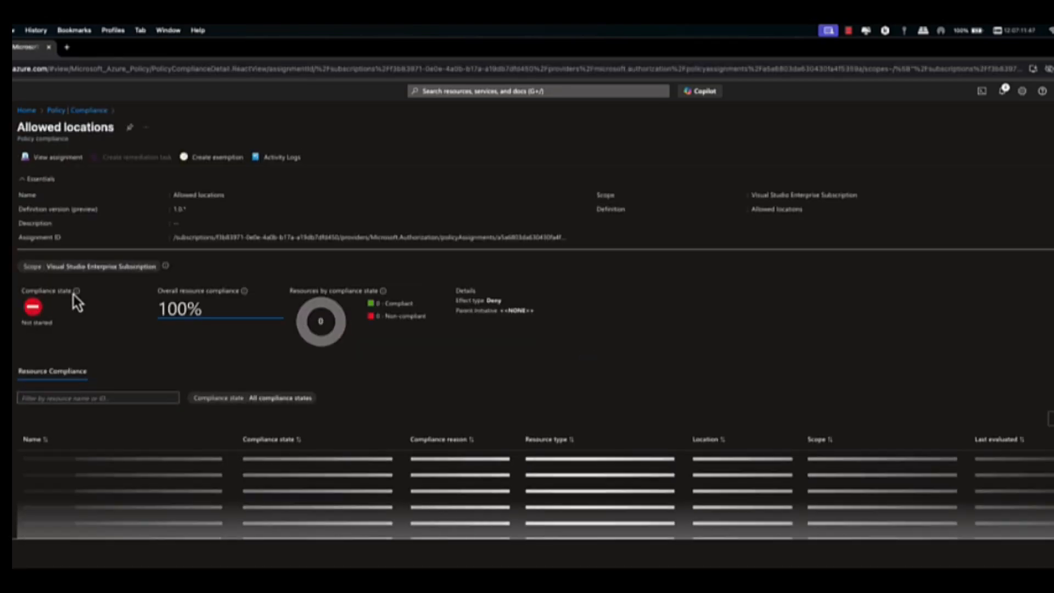
mouse_move(77, 297)
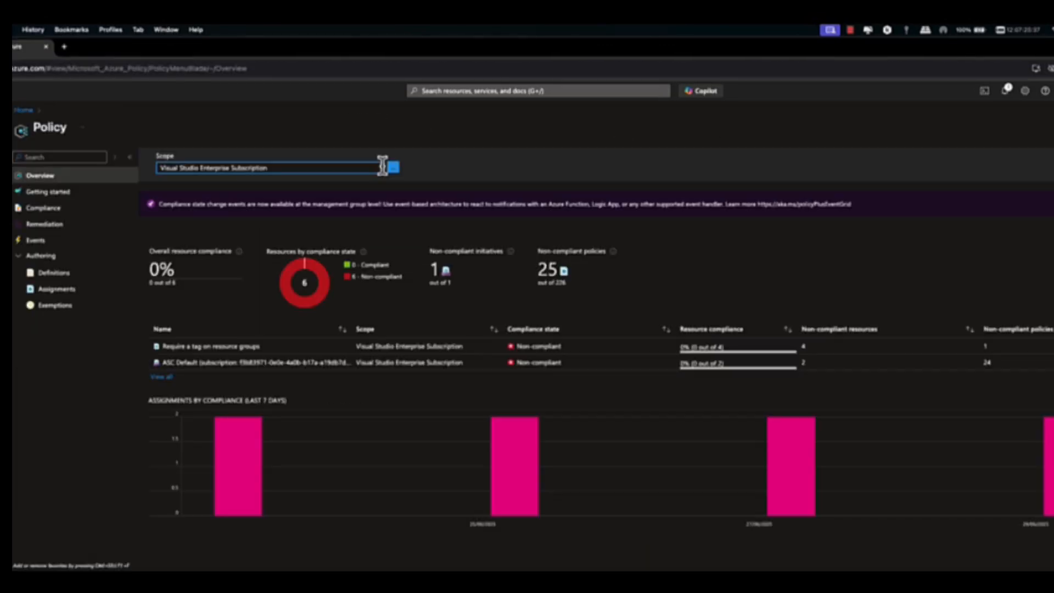
click(162, 377)
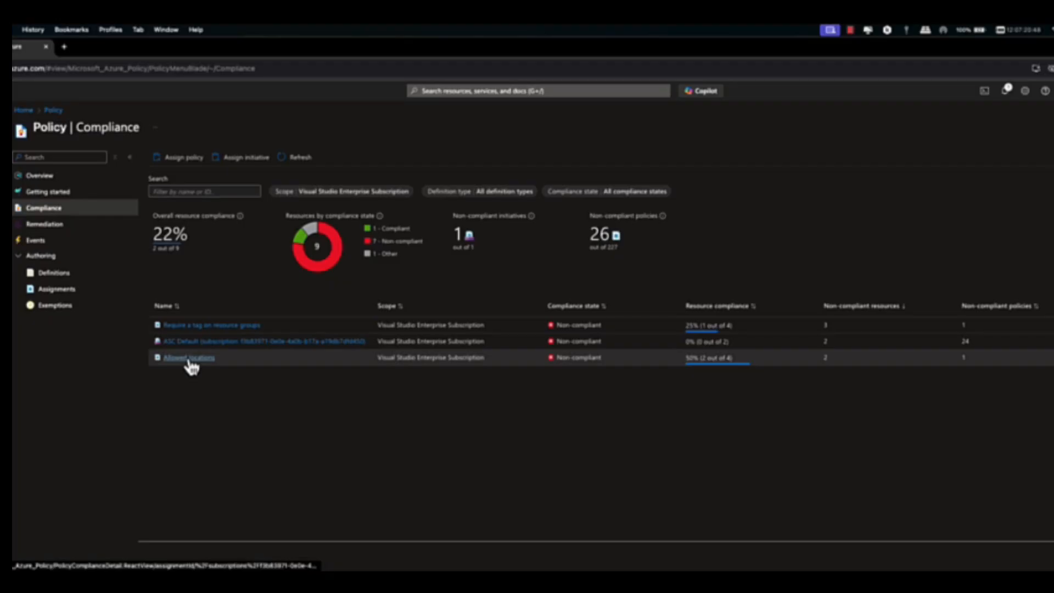
click(189, 358)
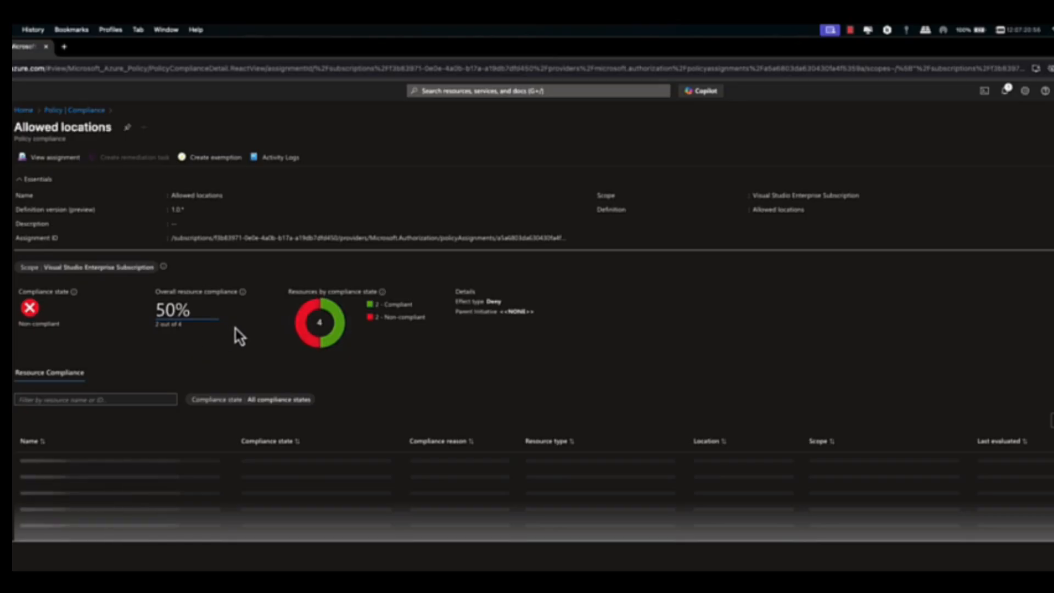
Step: Start creating a Key Vault from the Marketplace inside the resource group myResourceGroup
click(24, 110)
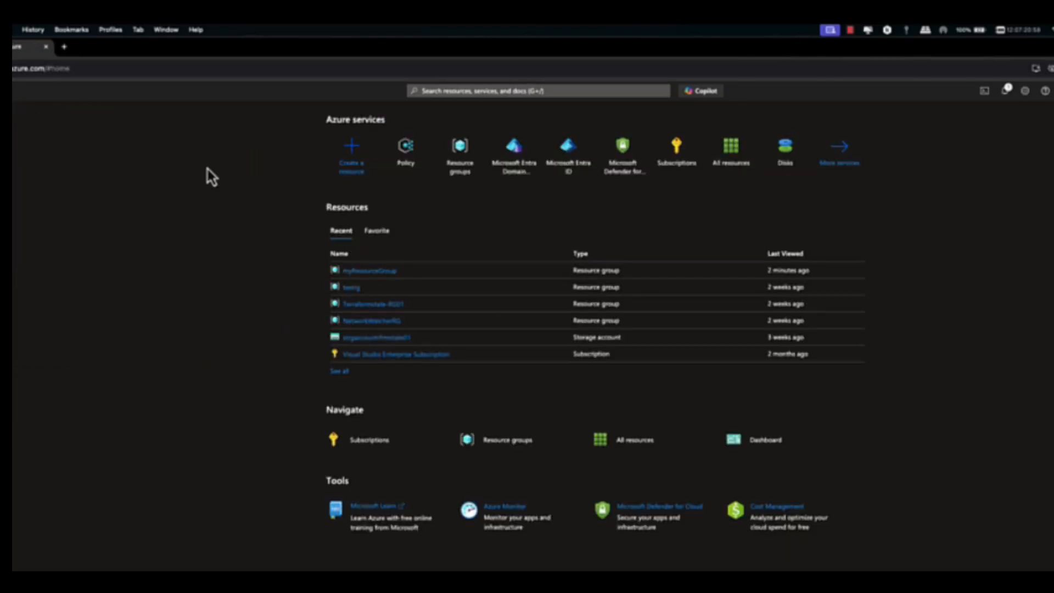
click(366, 272)
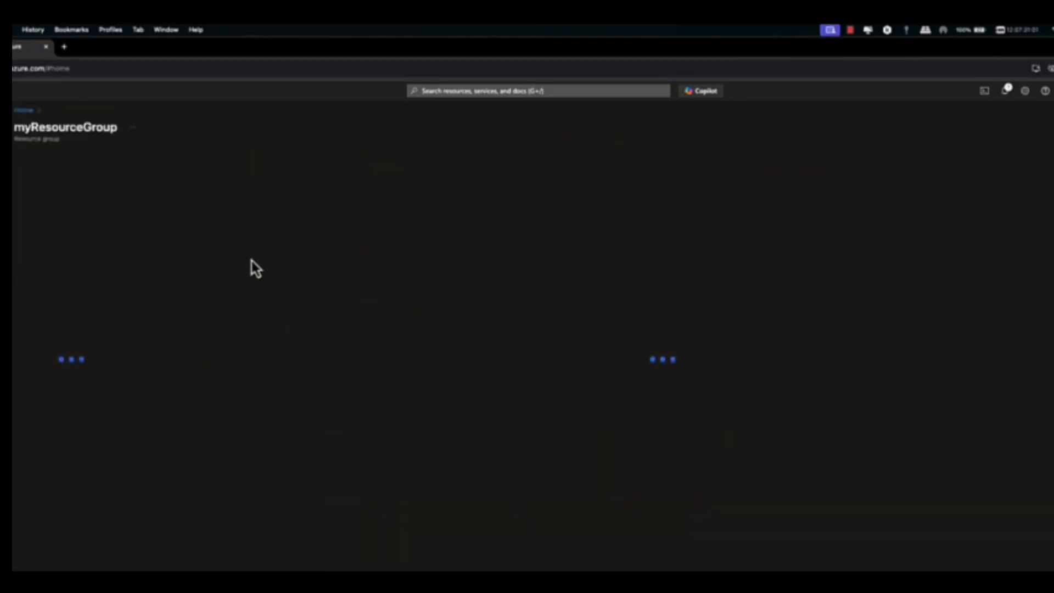
click(174, 157)
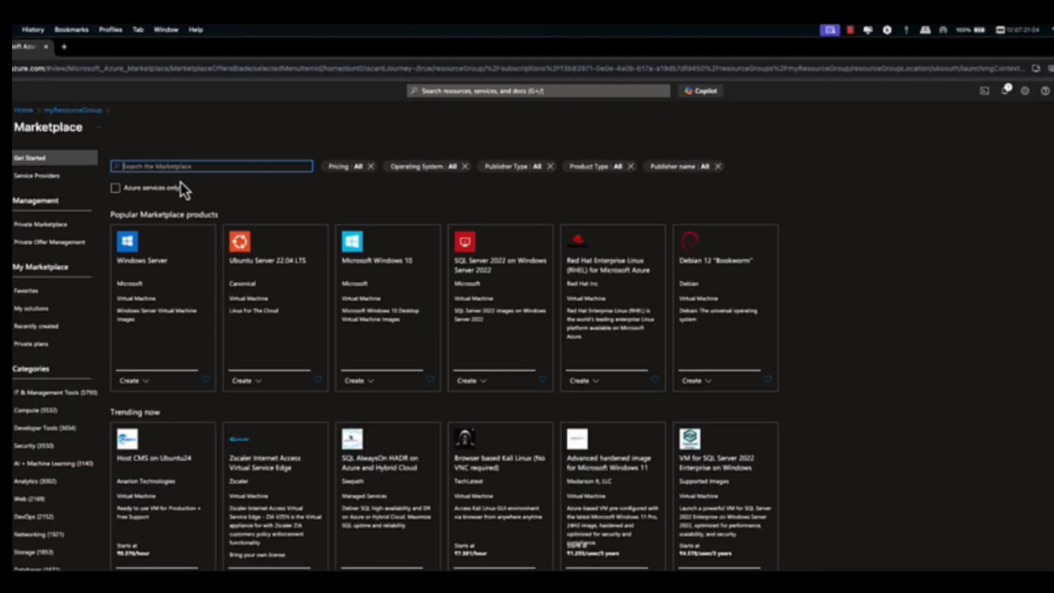
click(176, 166)
text(keysult)
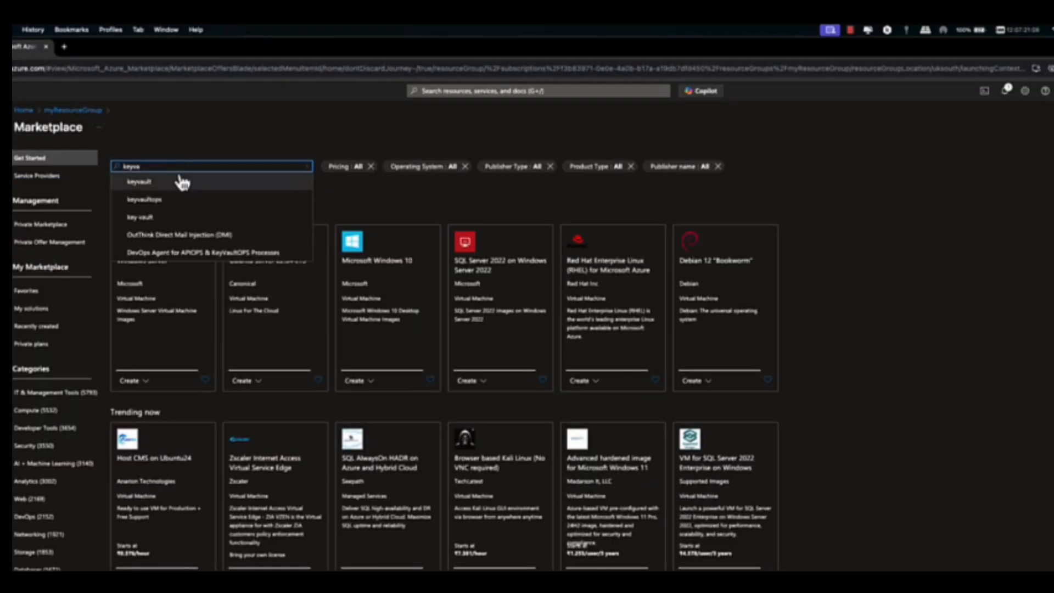
click(183, 179)
click(140, 442)
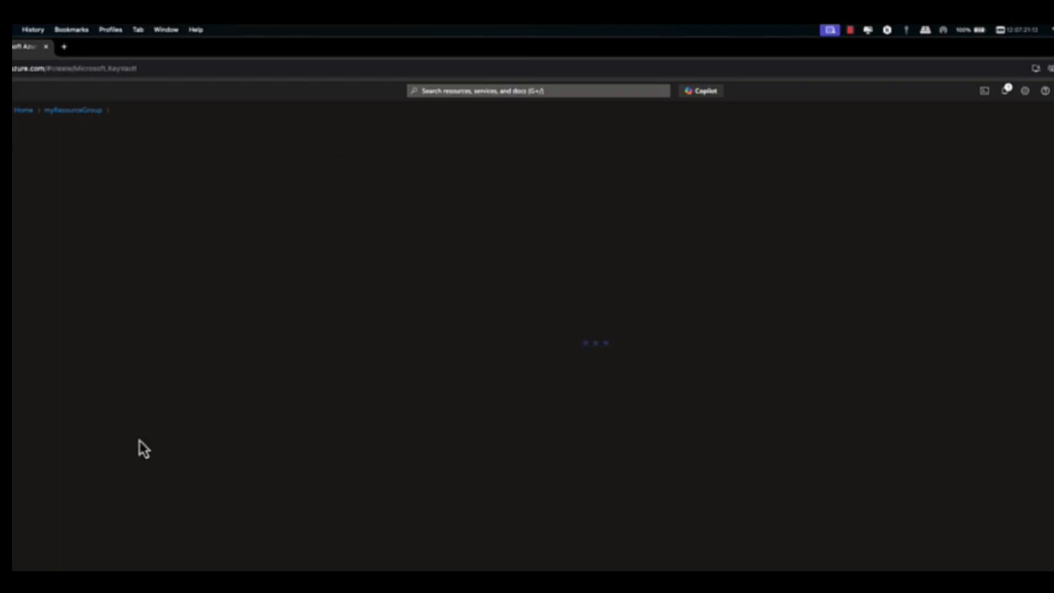
Step: Name the key vault keyv112, keep the East US region and default options, and submit it for validation without tags
click(178, 378)
text(k)
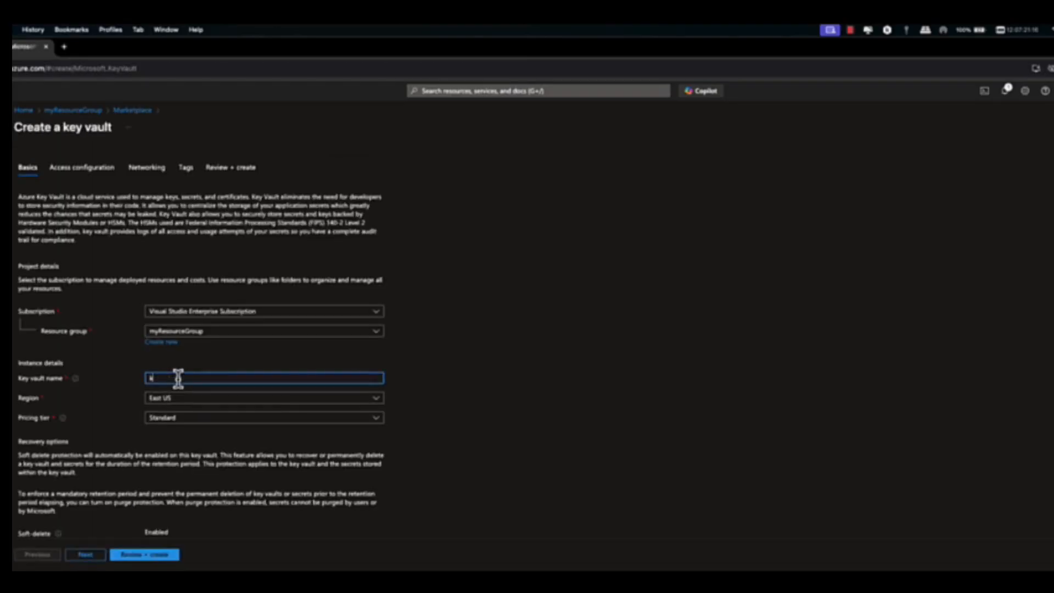
text(eyv11)
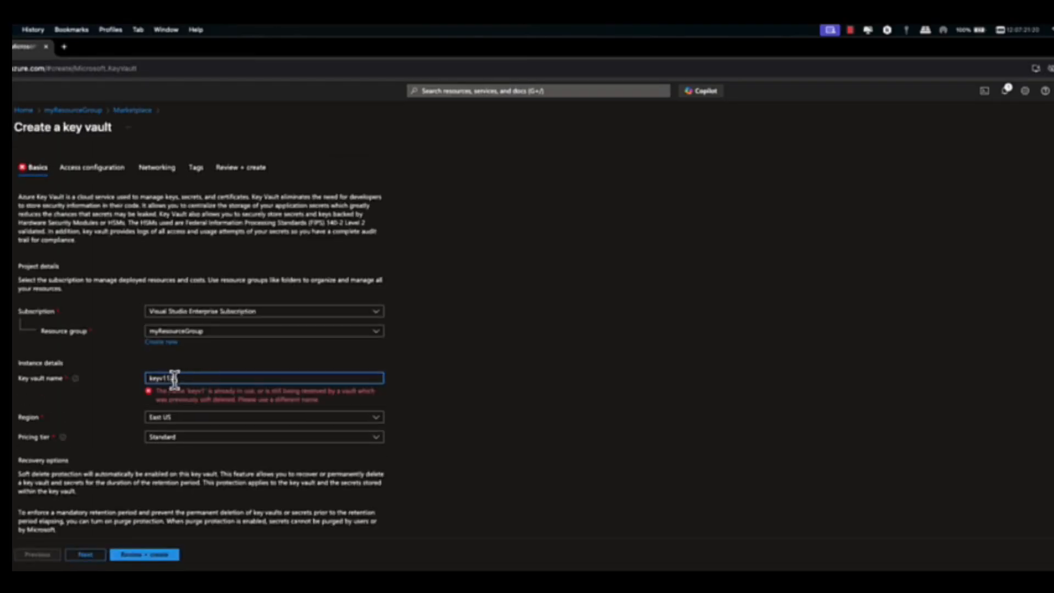
text(2)
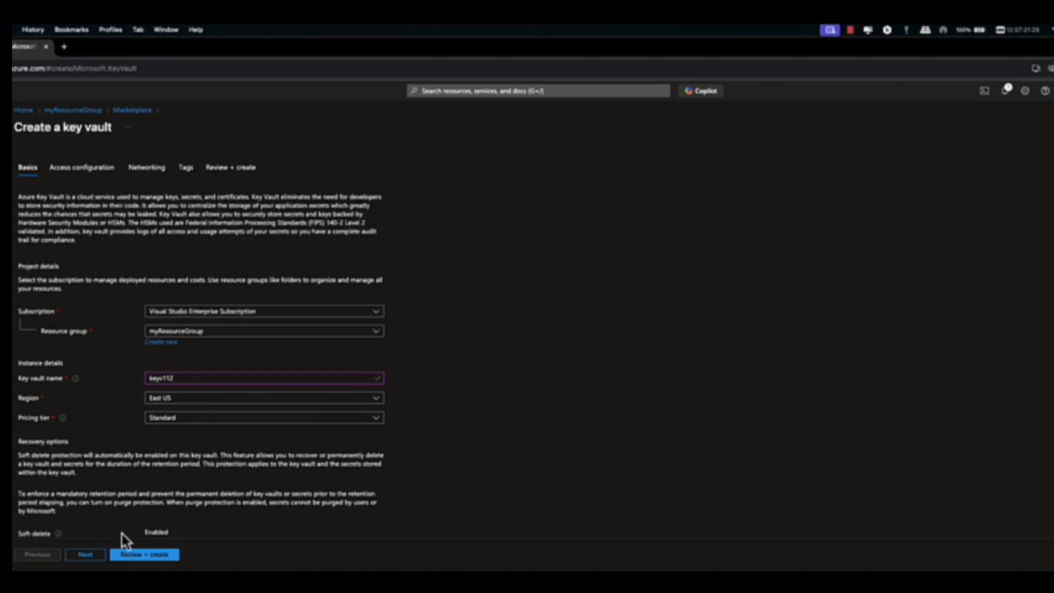
click(88, 555)
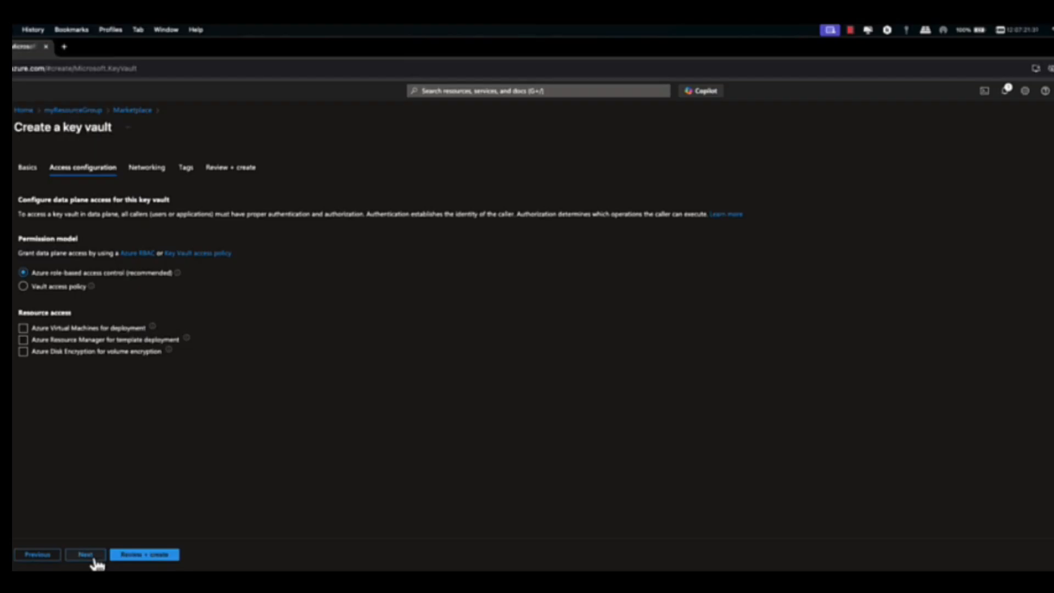
click(95, 560)
click(94, 560)
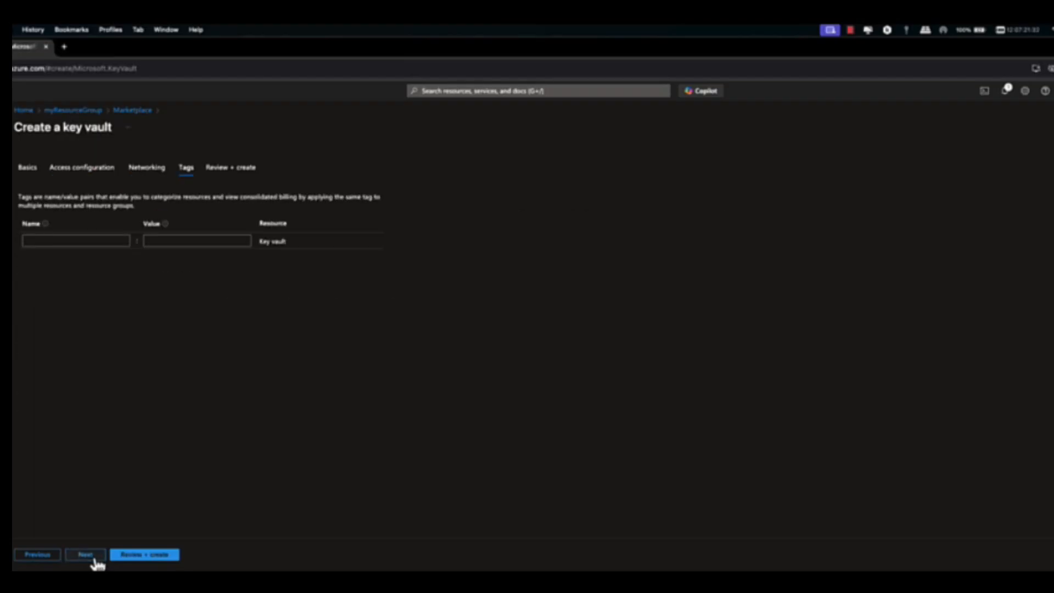
click(95, 559)
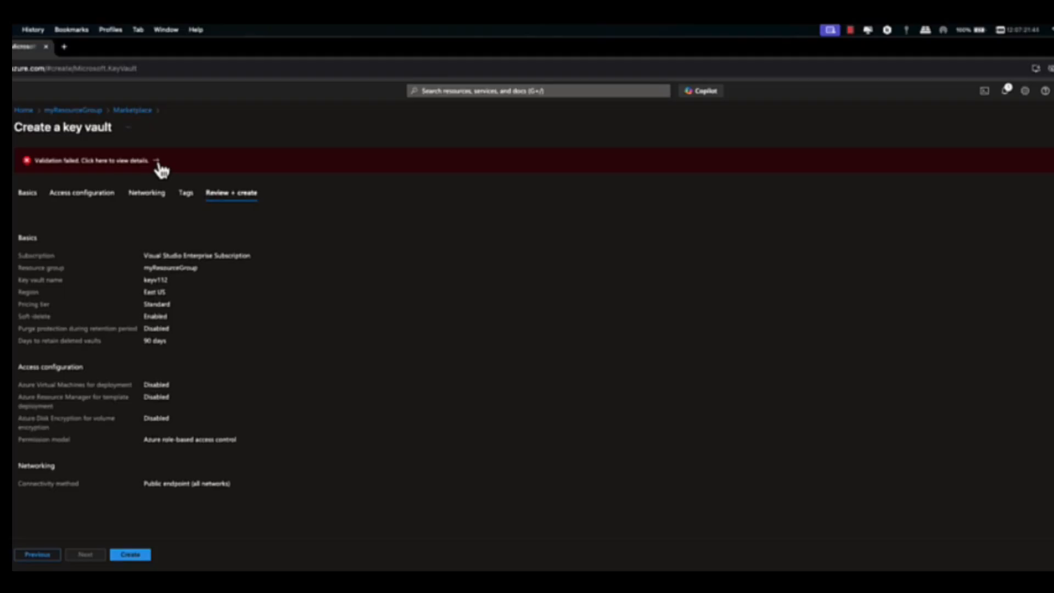
Step: Examine the validation error details for the key vault to see which policy applies
click(160, 163)
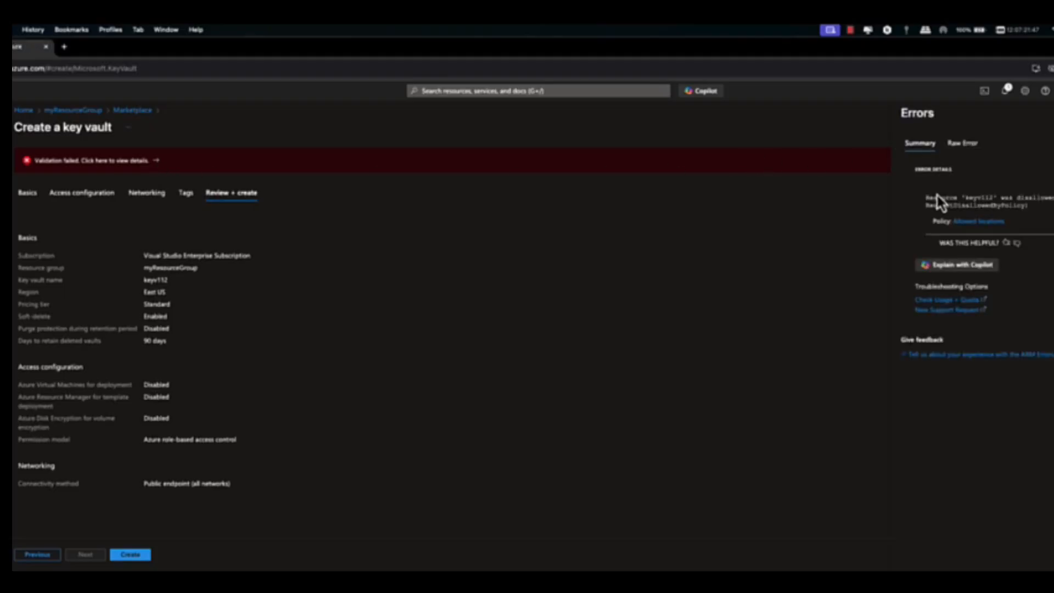
drag(926, 199, 1053, 198)
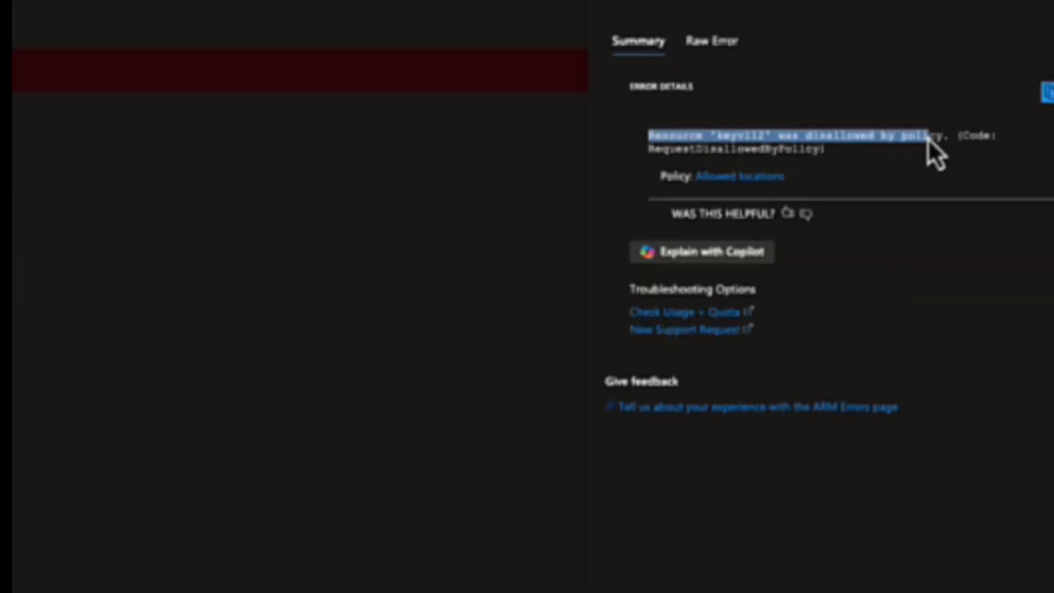
drag(928, 137, 959, 164)
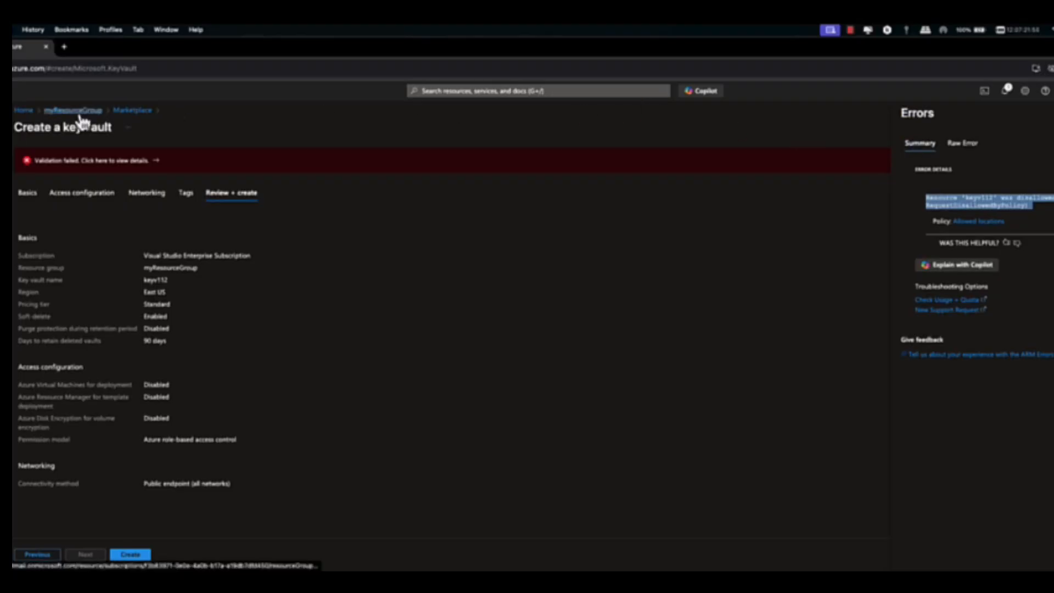
Step: Start a new policy initiative definition and choose Visual Studio Enterprise Subscription as the subscription for its location
click(32, 114)
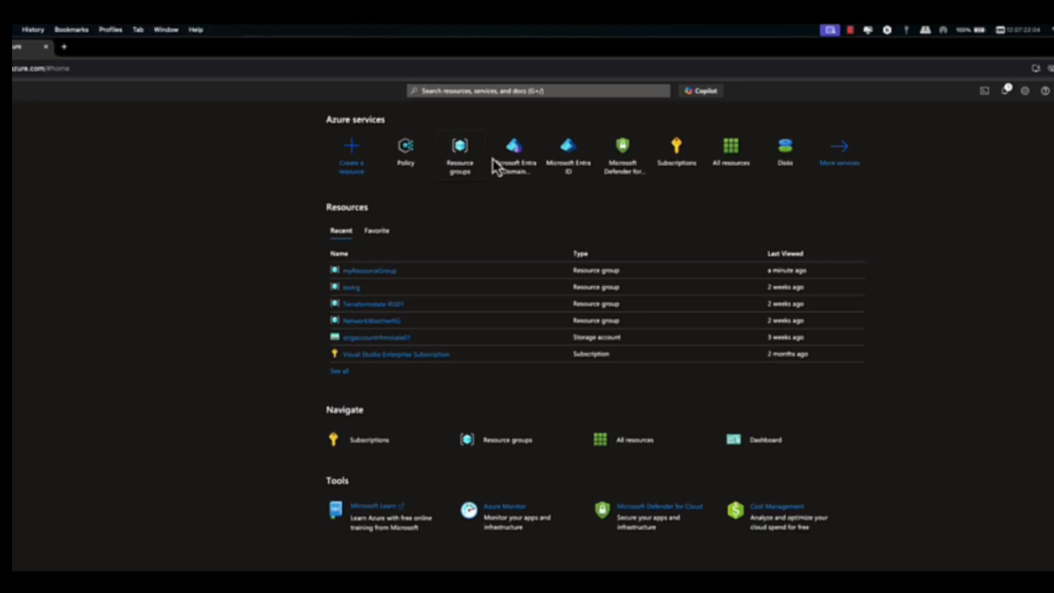
click(409, 170)
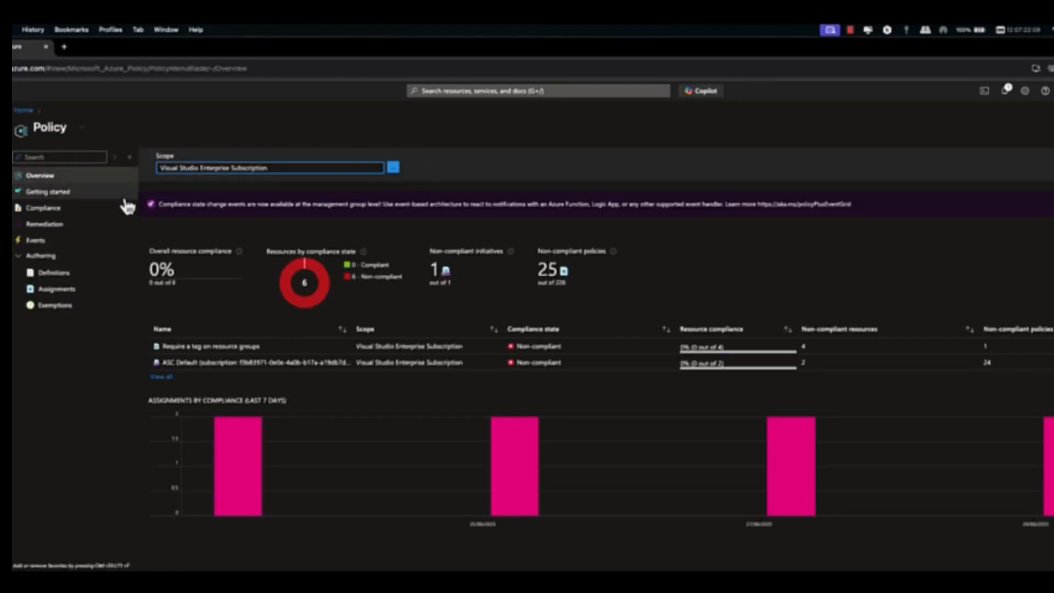
click(82, 278)
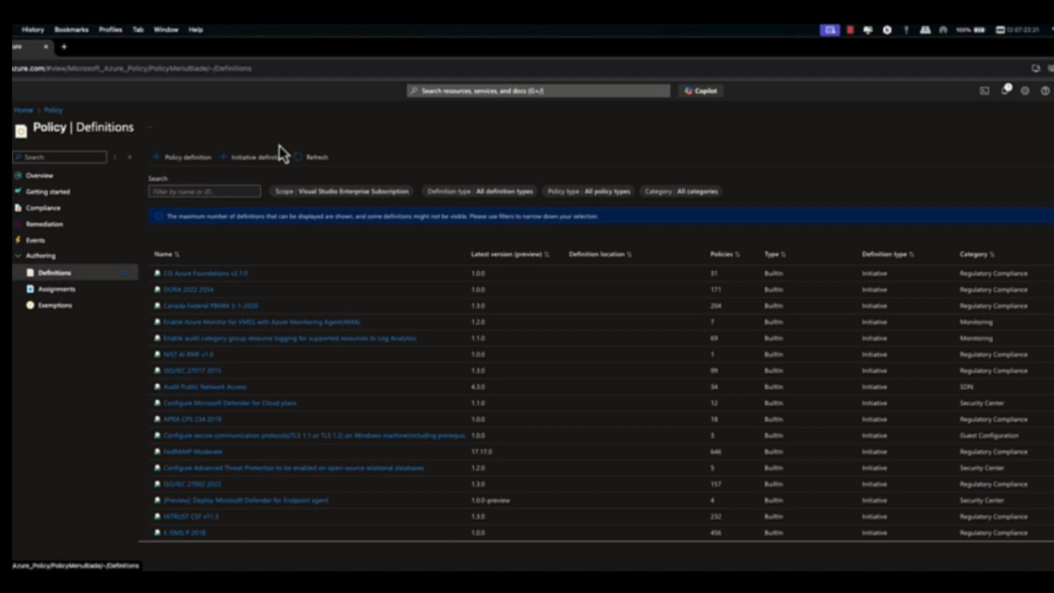
click(259, 160)
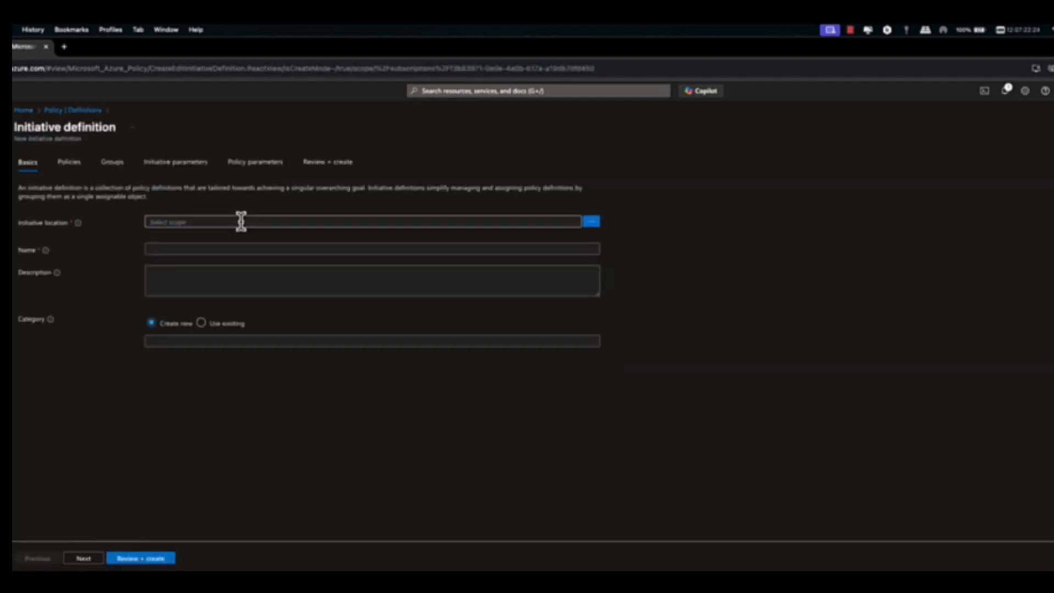
click(593, 222)
click(1004, 204)
click(997, 218)
Step: Name the initiative definition Initiative and proceed to its policy selection
click(227, 248)
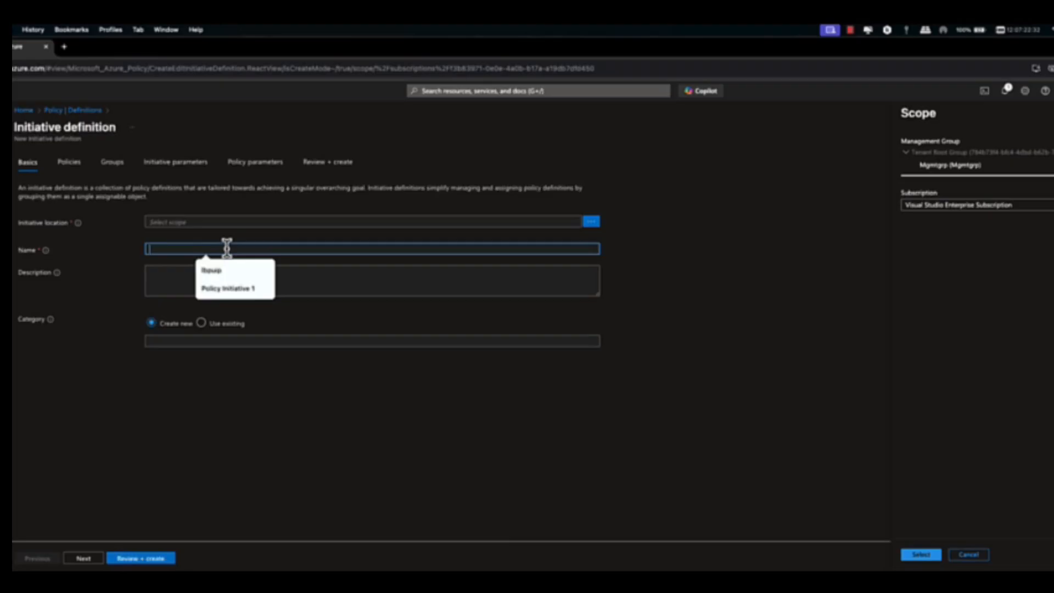
text(Initiative1)
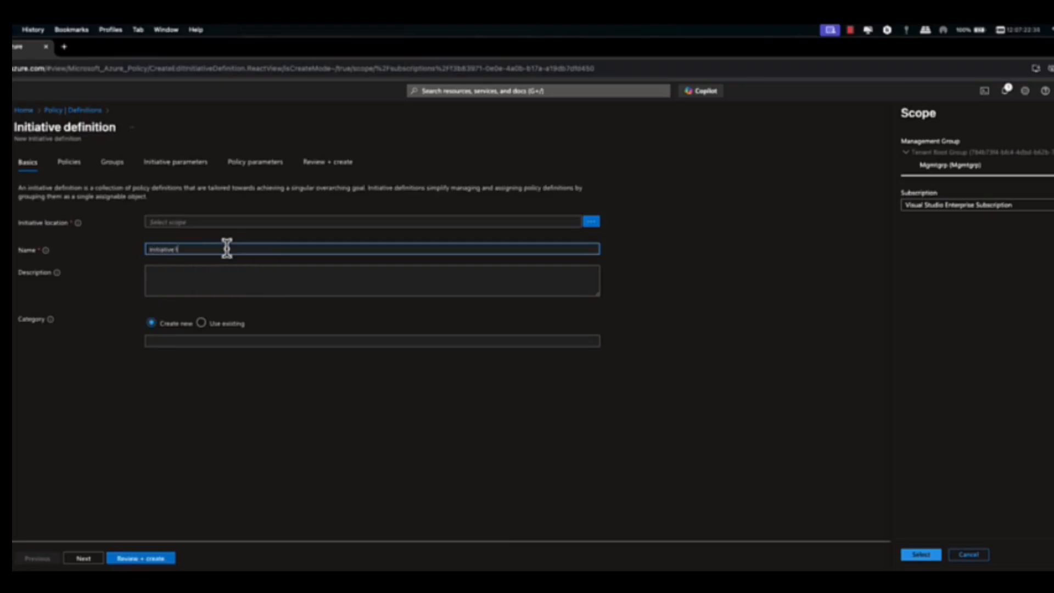
key(Tab)
click(83, 558)
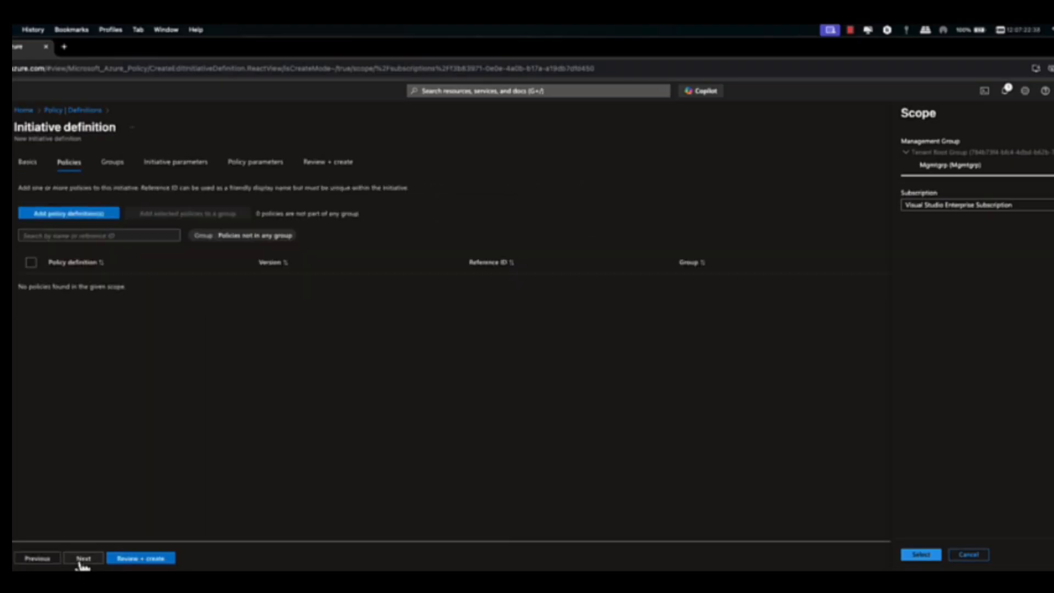
Step: Find the Allowed locations policy definition and add it to the initiative
click(90, 216)
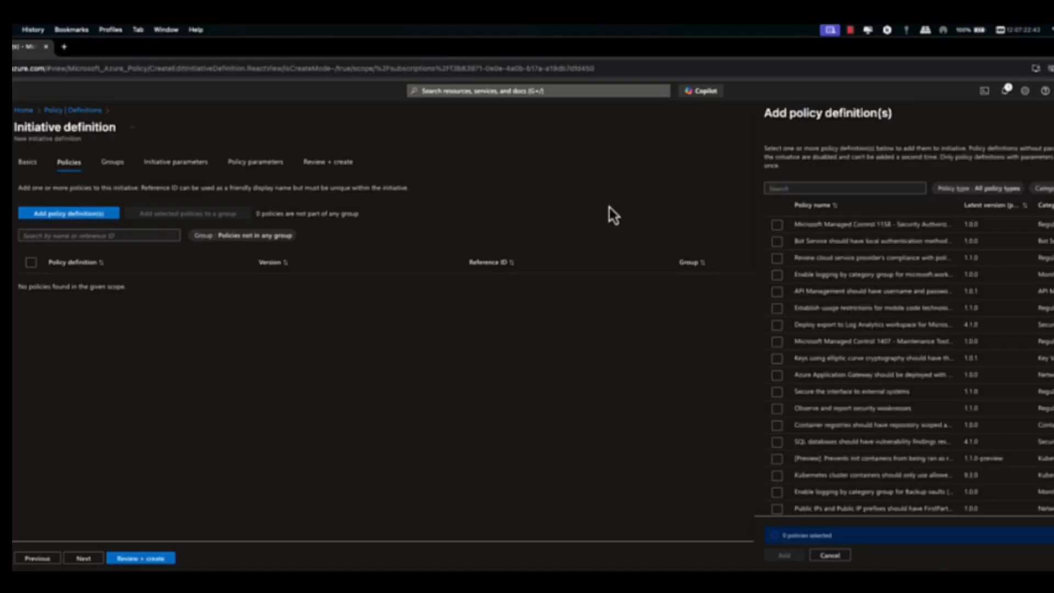
click(860, 188)
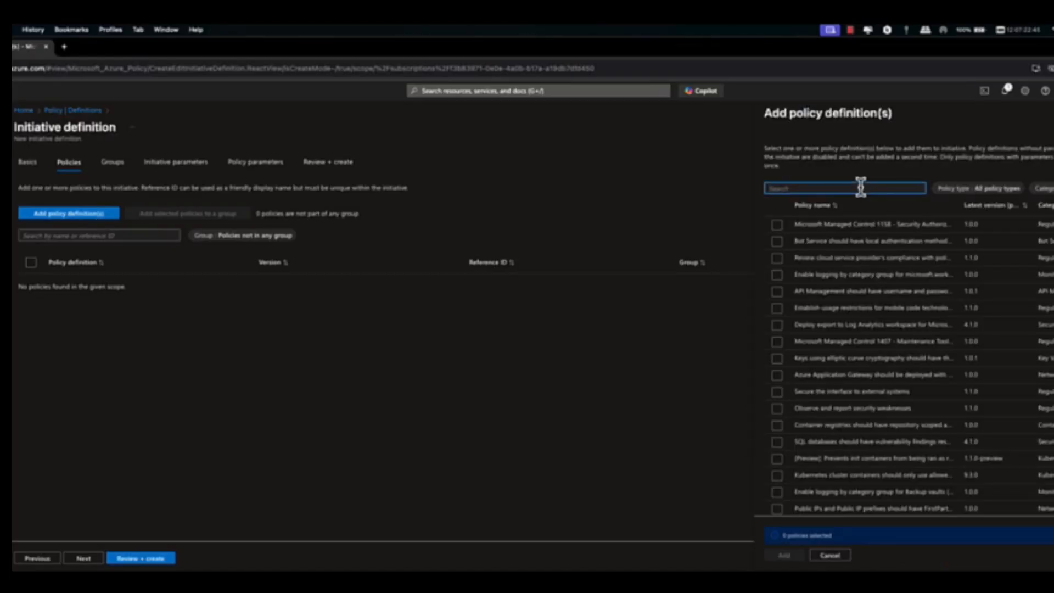
text(allowed locations)
click(777, 241)
click(784, 554)
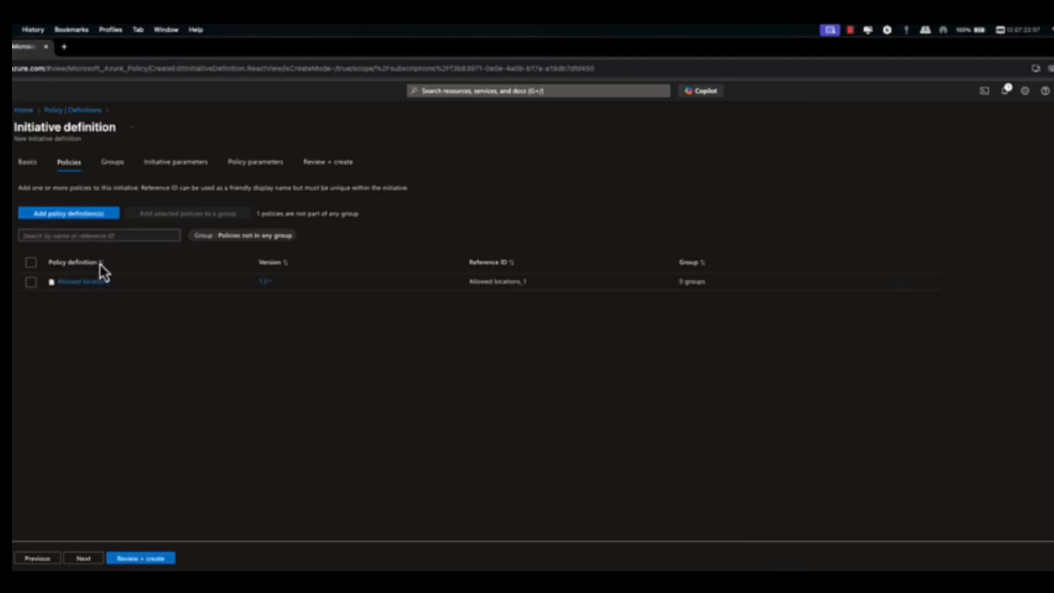
Step: Set the initiative's Allowed locations policy parameter to the fixed value UK South and create the initiative definition
click(84, 558)
click(88, 559)
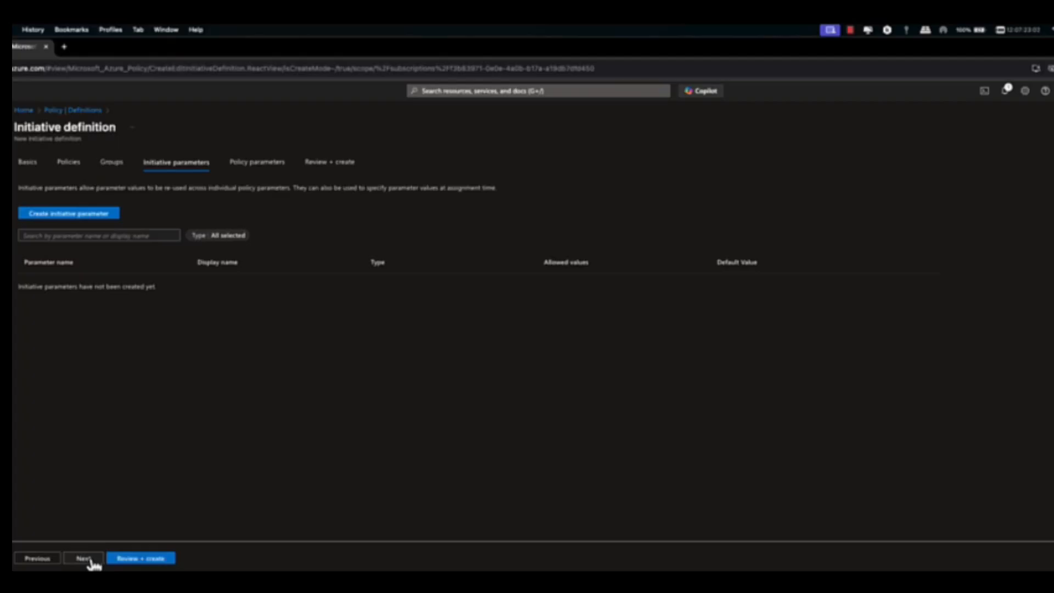
click(87, 559)
click(528, 271)
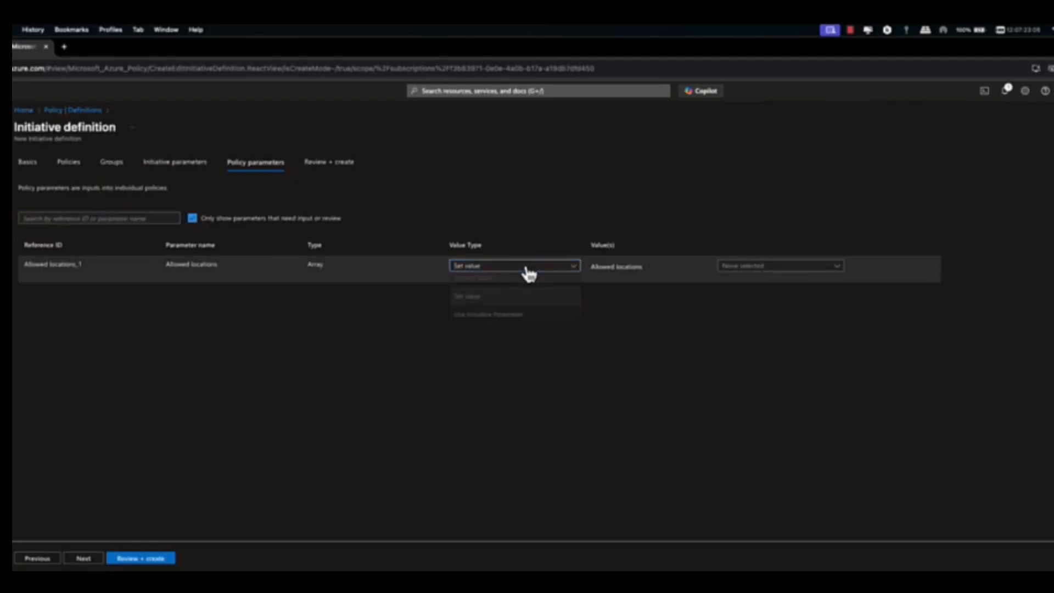
click(512, 301)
click(748, 268)
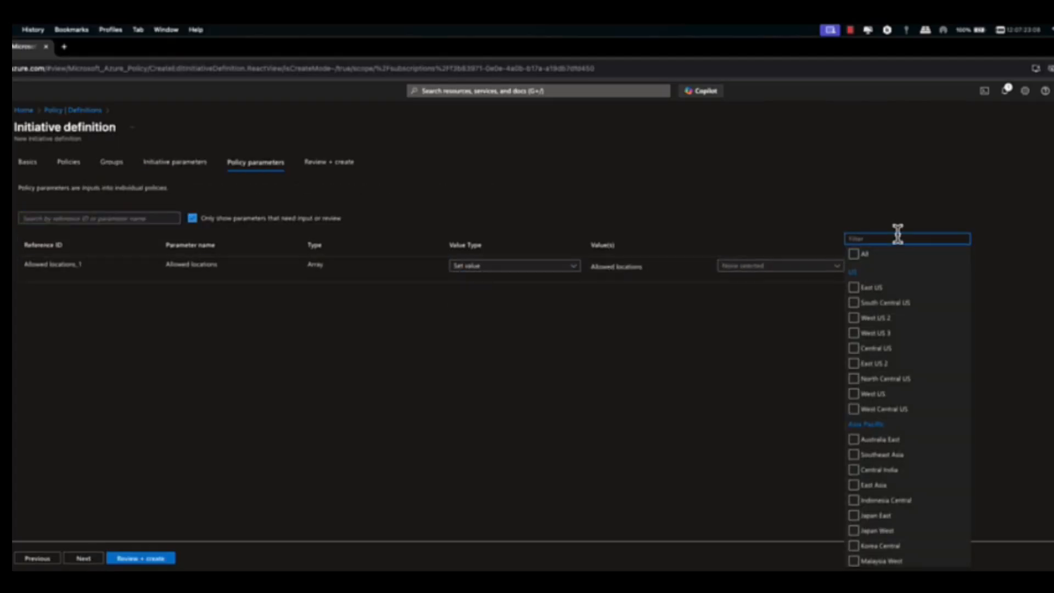
text(uk)
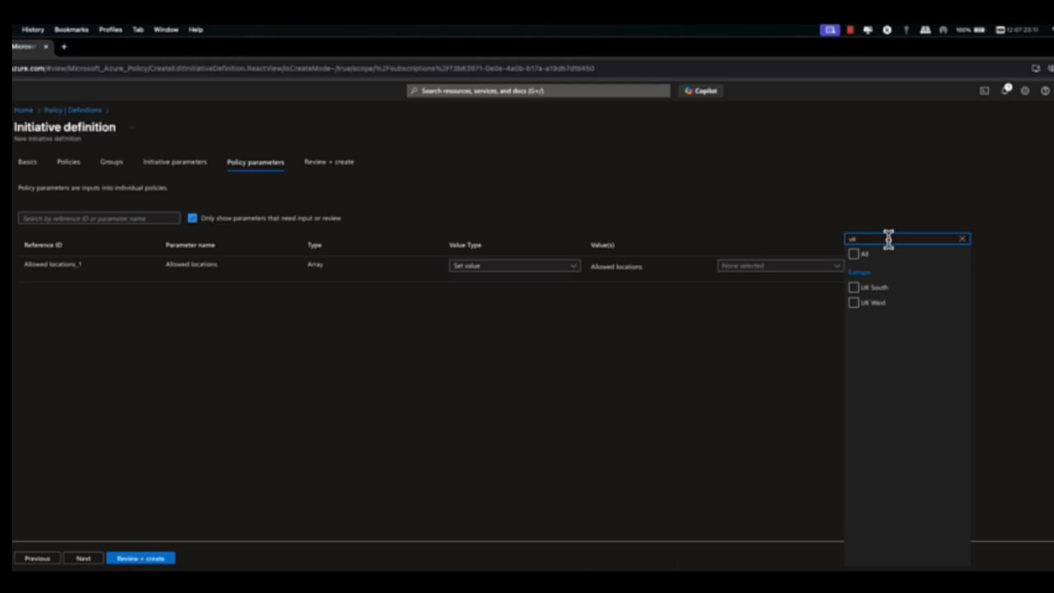
click(854, 287)
click(680, 395)
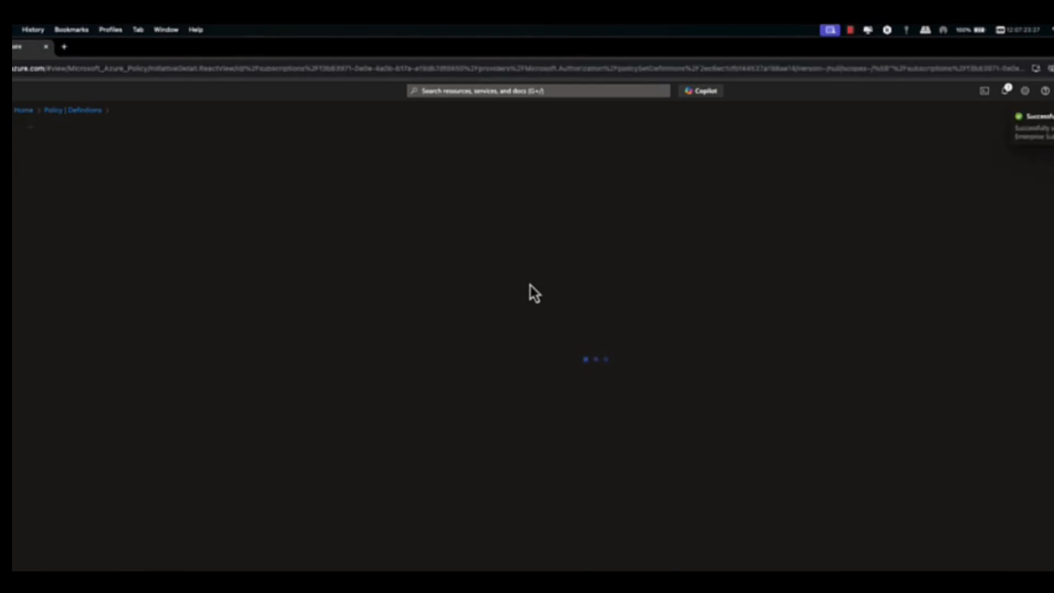